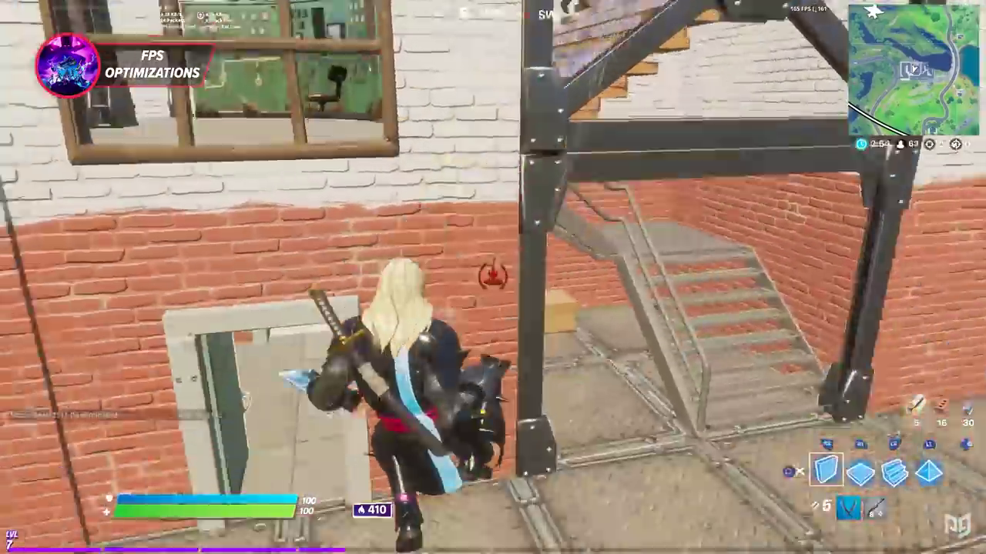
left_click(492, 277)
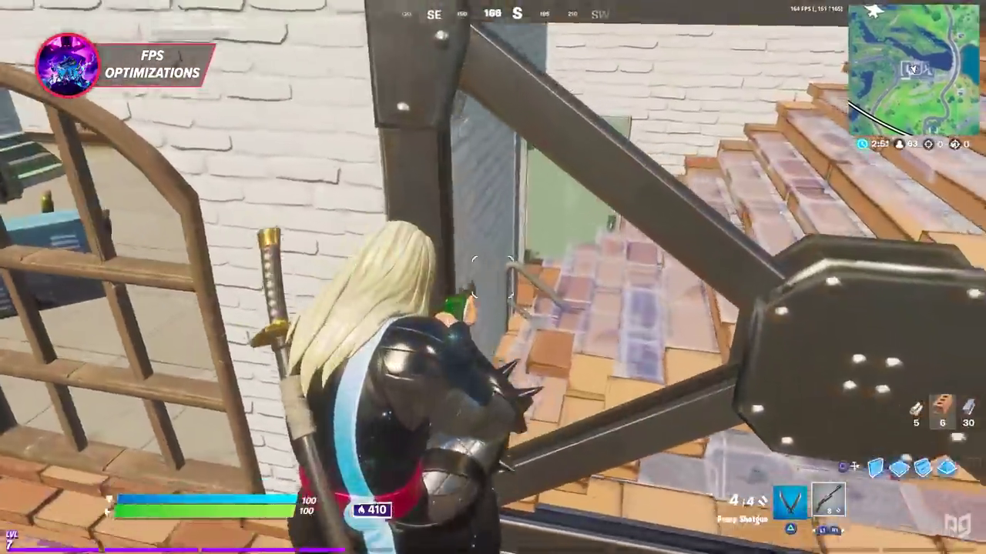
left_click(492, 277)
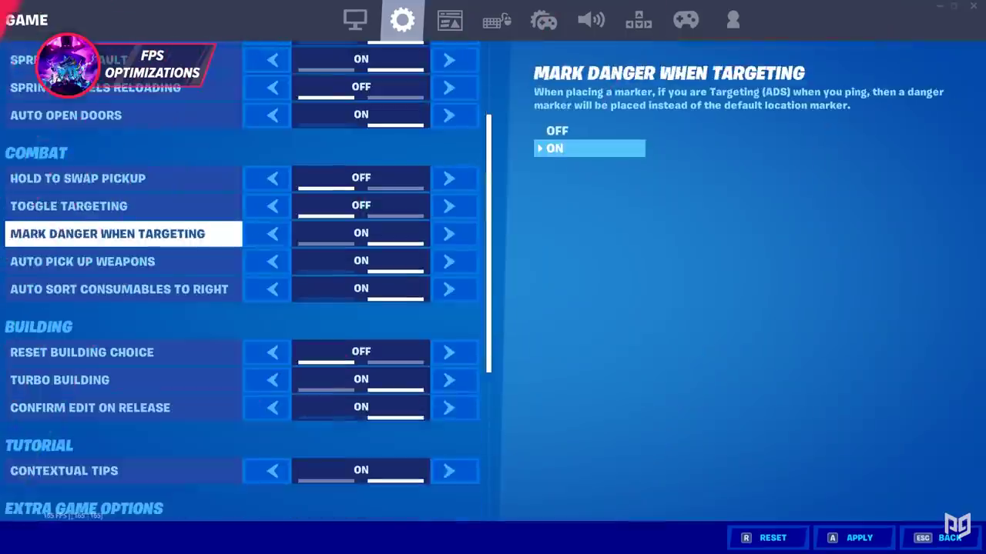
Turn off Record Replays, Record Large Team Replays and Record Creative Mode Replays in the game settings
scroll(123, 227, "down", 4)
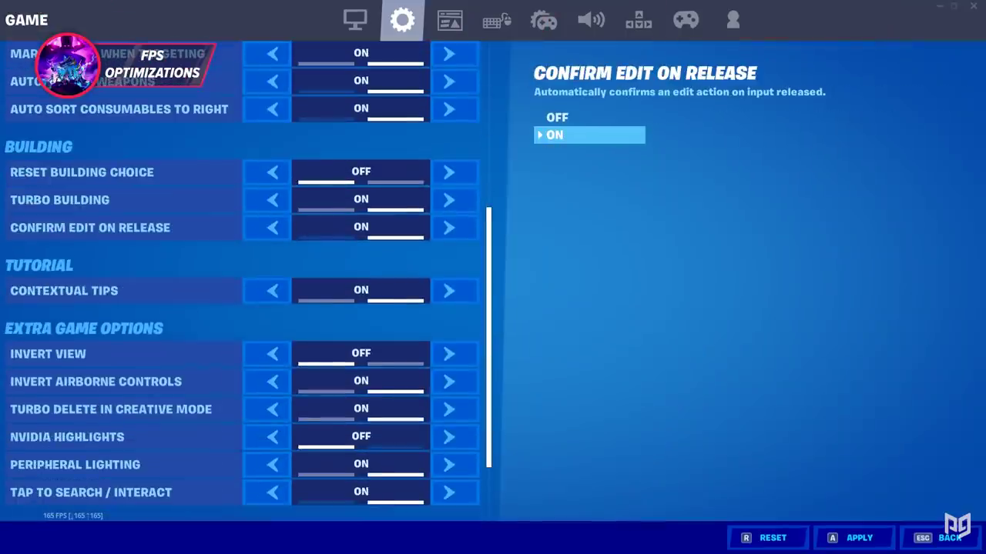
key("Down")
key("Down")
key("Down")
key("Down")
key("Down")
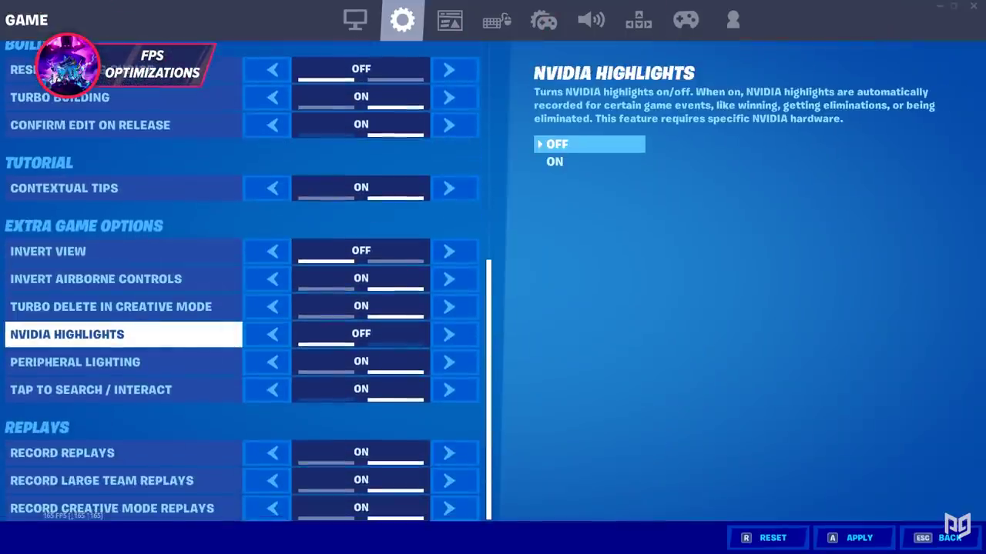
key("Down")
key("Down")
key("Down")
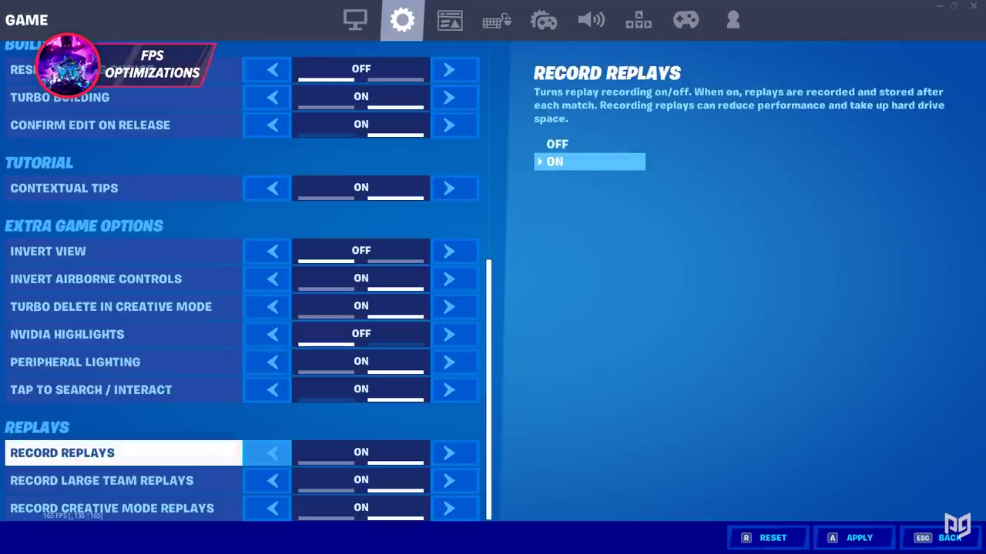
key("Left")
key("Down")
key("Left")
key("Down")
key("Left")
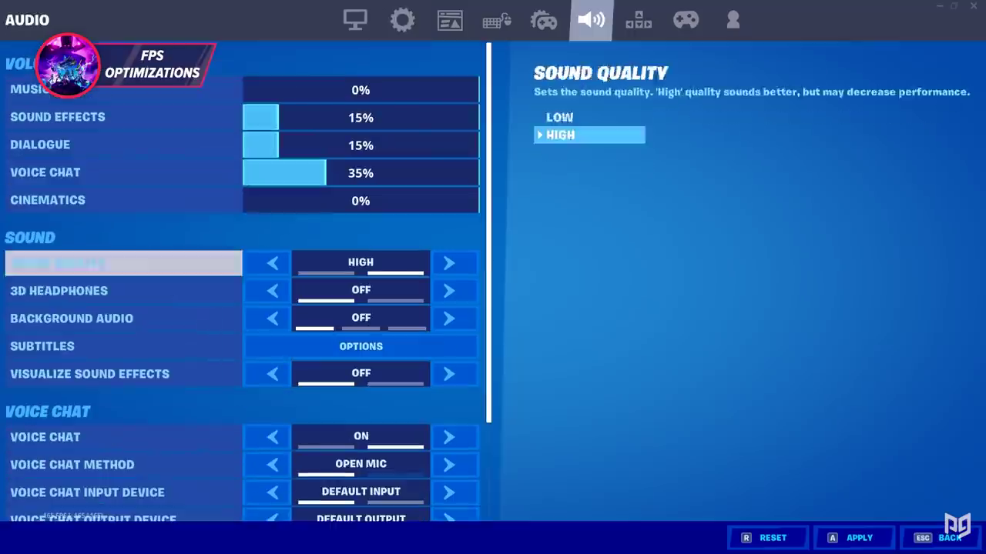
Set Sound Quality to Low in the audio settings
key("Down")
key("Down")
key("Down")
key("Down")
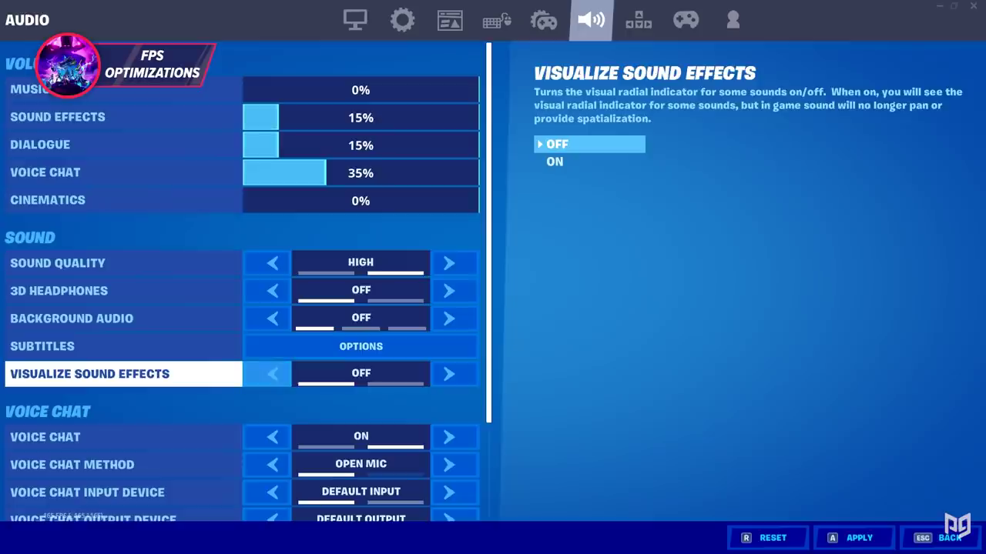
left_click(57, 263)
key("Left")
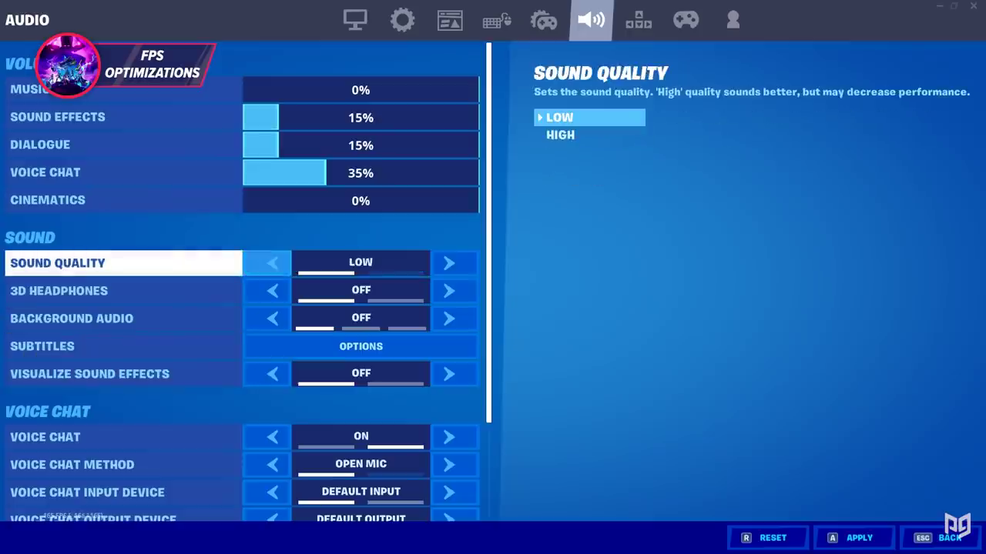
Leave the settings and quit Fortnite to return to the desktop
key("Escape")
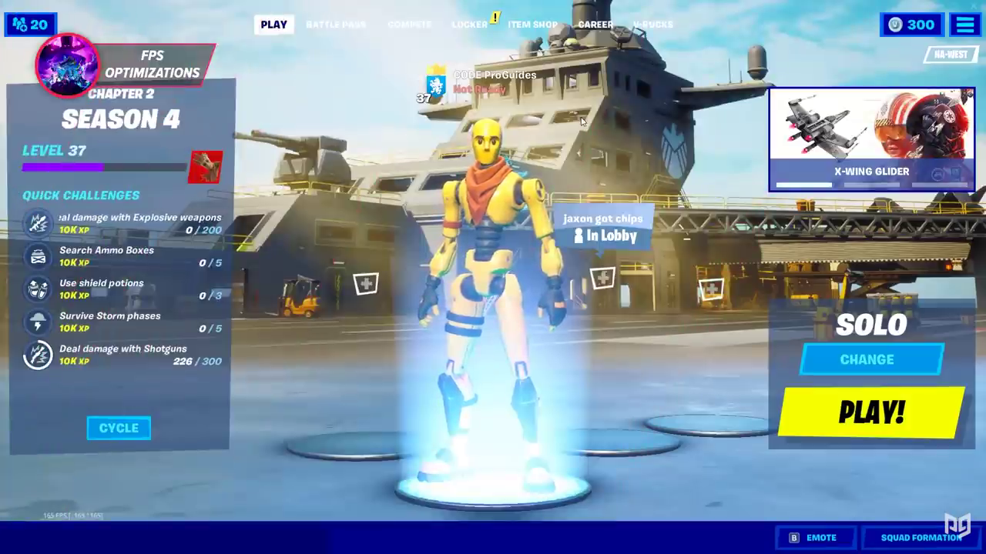
left_click(973, 7)
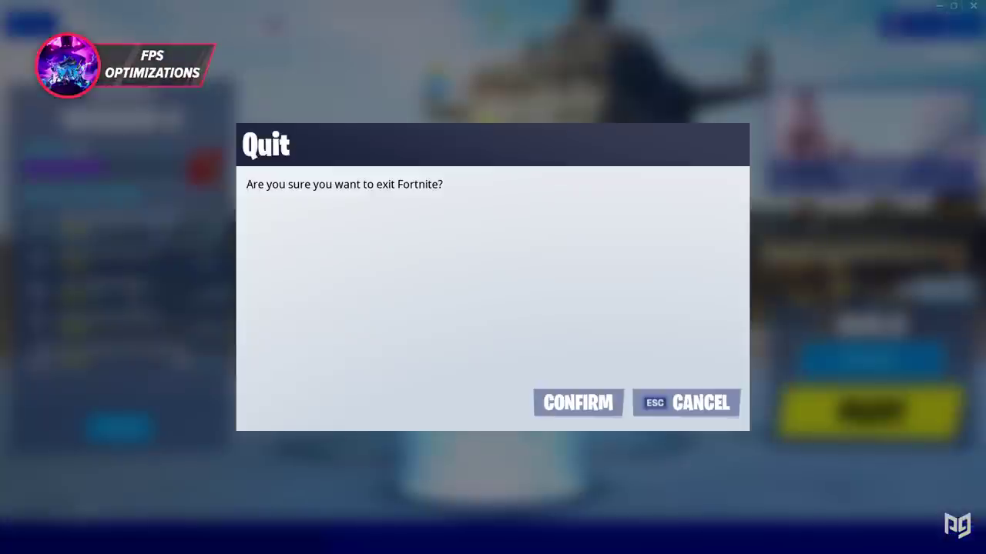
left_click(577, 403)
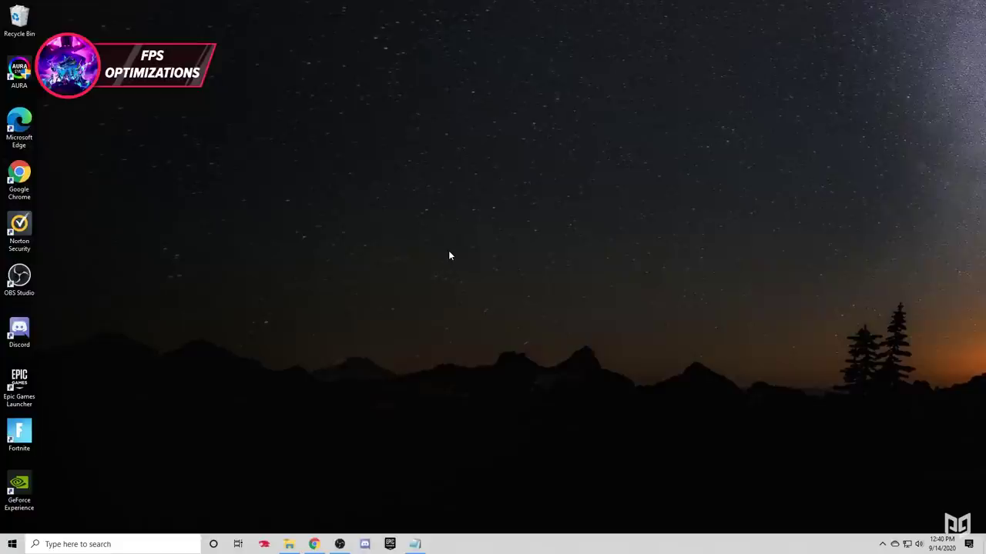
Close an unneeded background program from the hidden system tray icons
left_click(884, 545)
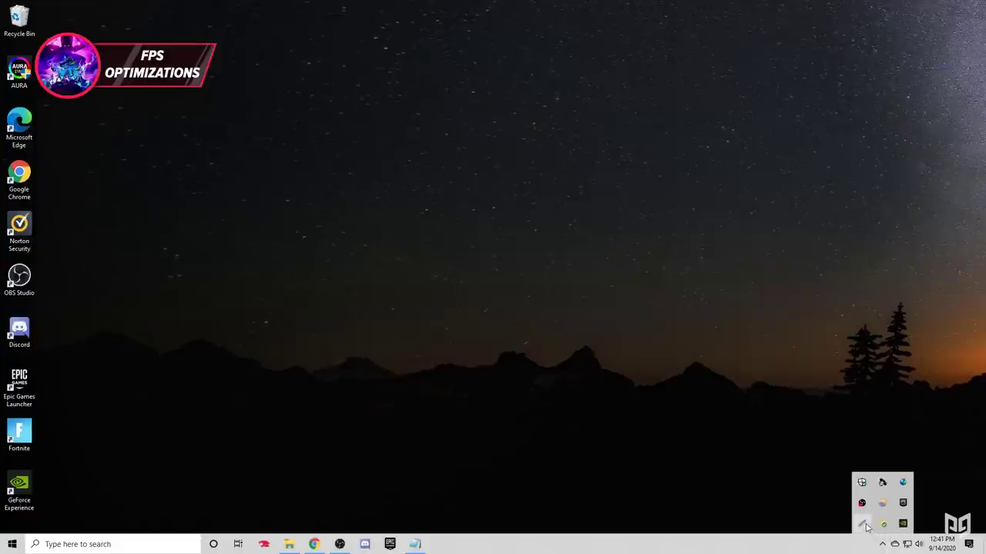
right_click(862, 524)
left_click(846, 513)
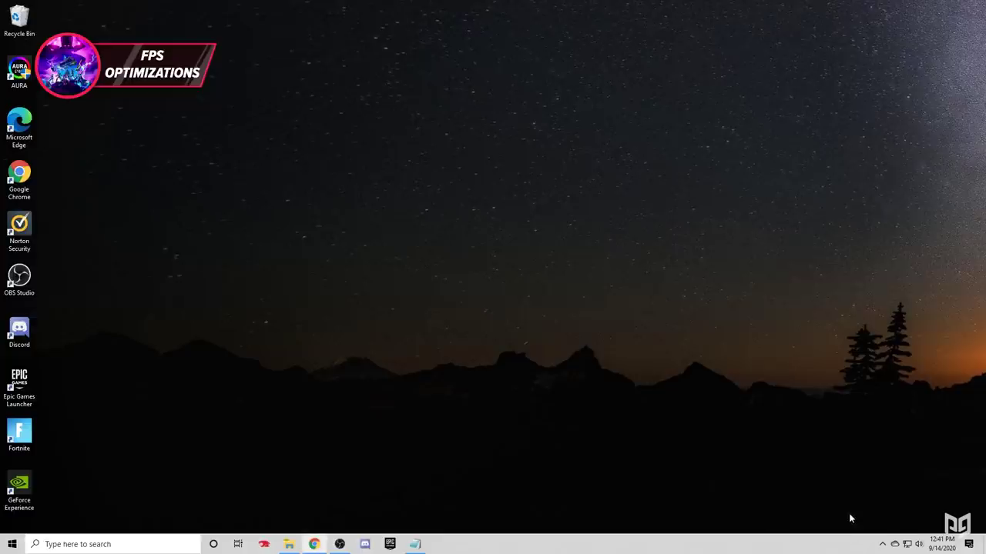
left_click(881, 544)
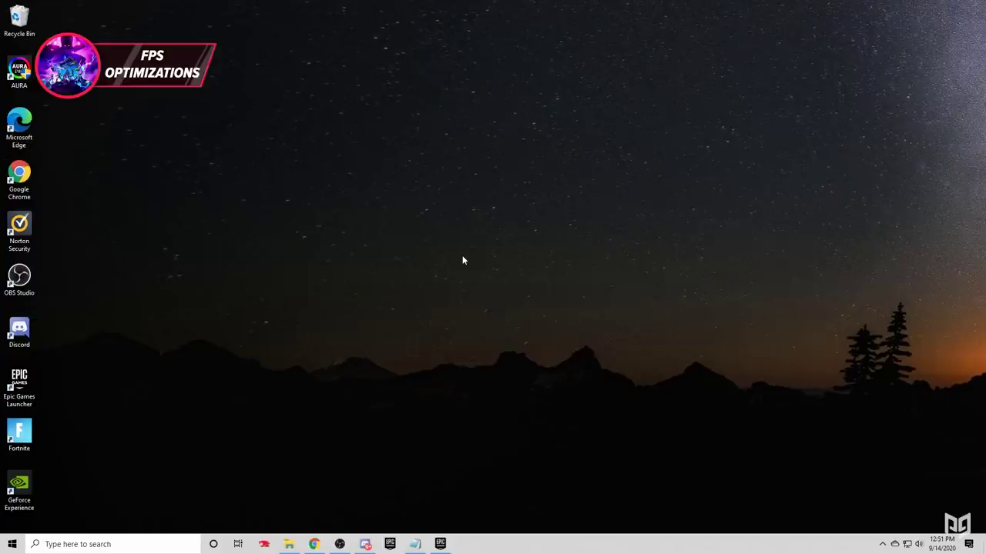
Open Task Manager and end the Notepad and Discord apps
key("ctrl+shift+Escape")
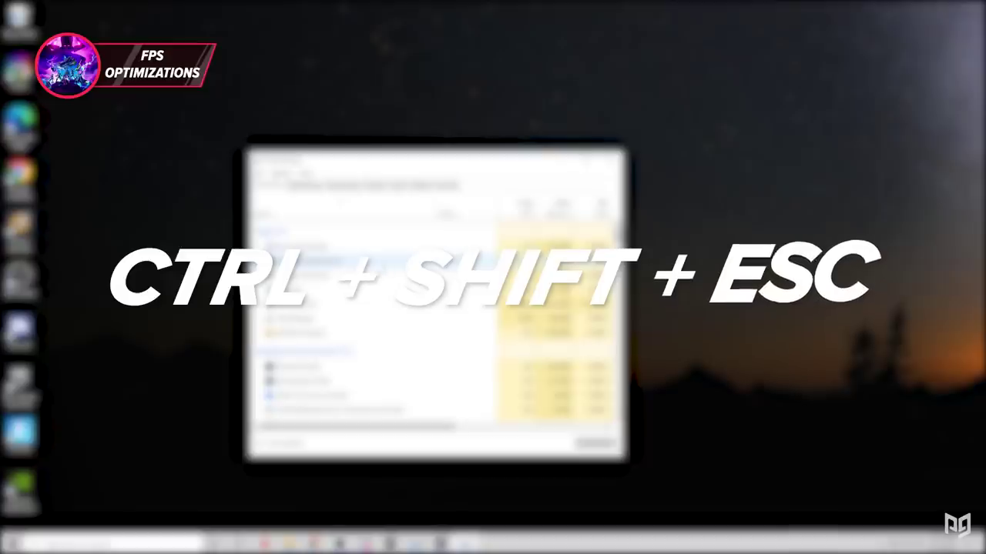
left_click(296, 292)
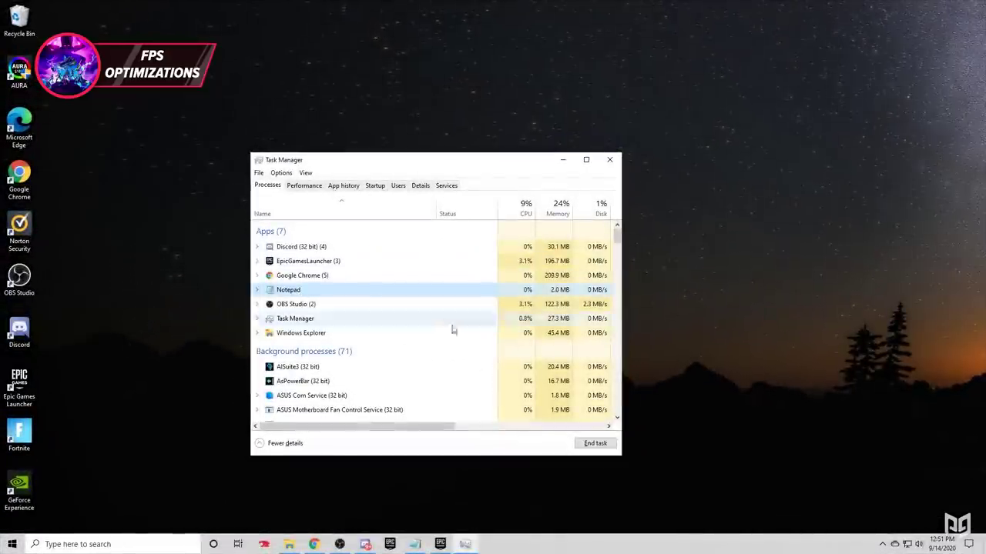
left_click(594, 444)
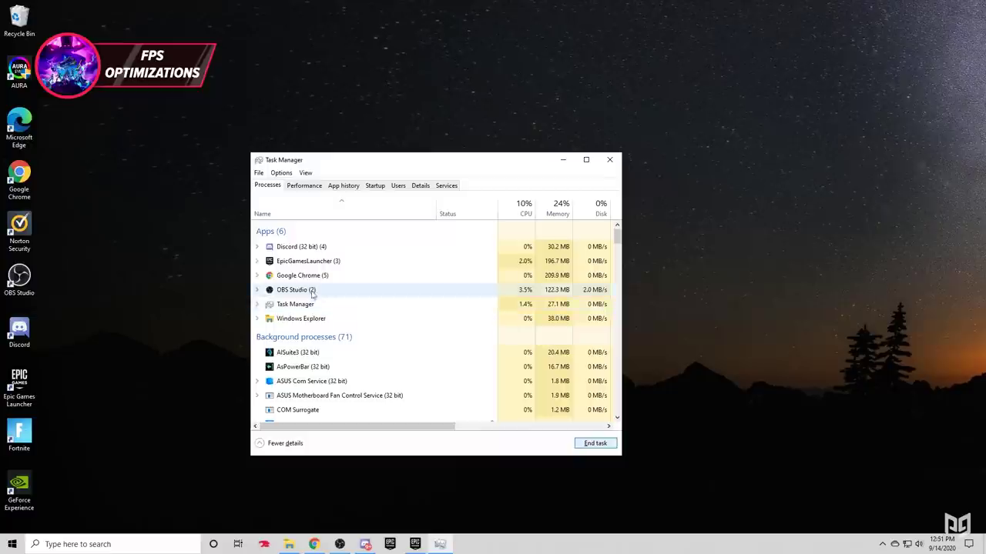
left_click(304, 247)
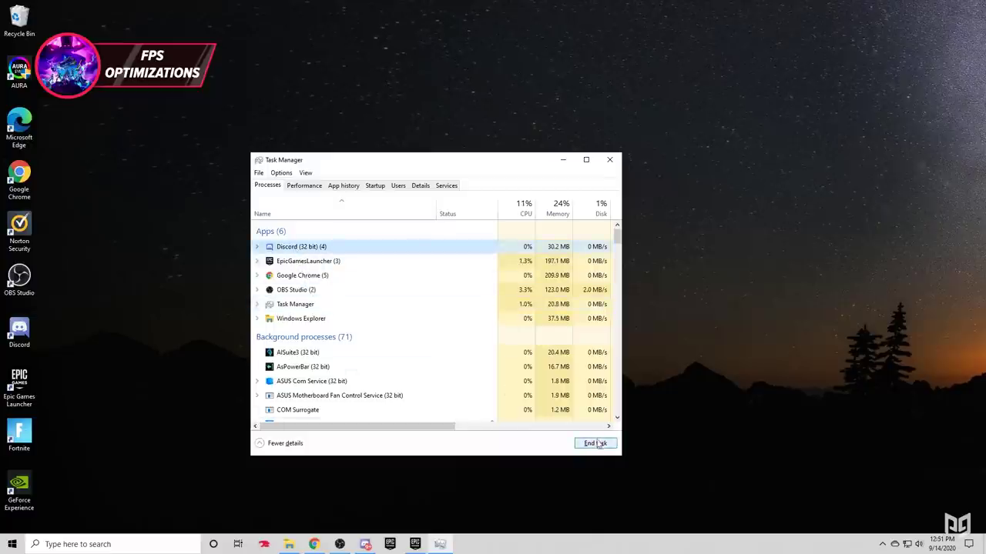
left_click(594, 443)
End the AISuite3 and AsPowerBar background processes and the EpicGamesLauncher app
left_click(304, 338)
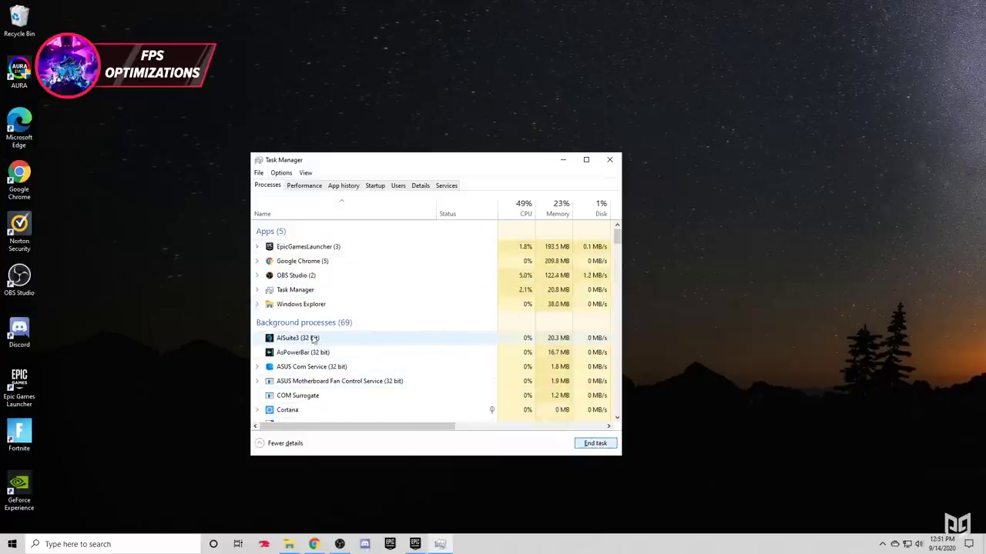
left_click(590, 444)
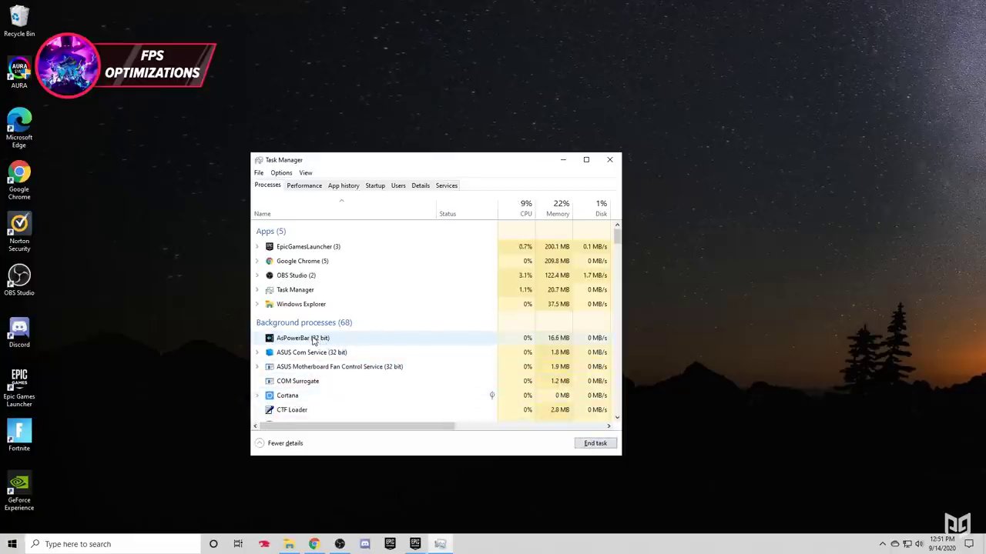
left_click(315, 341)
left_click(594, 443)
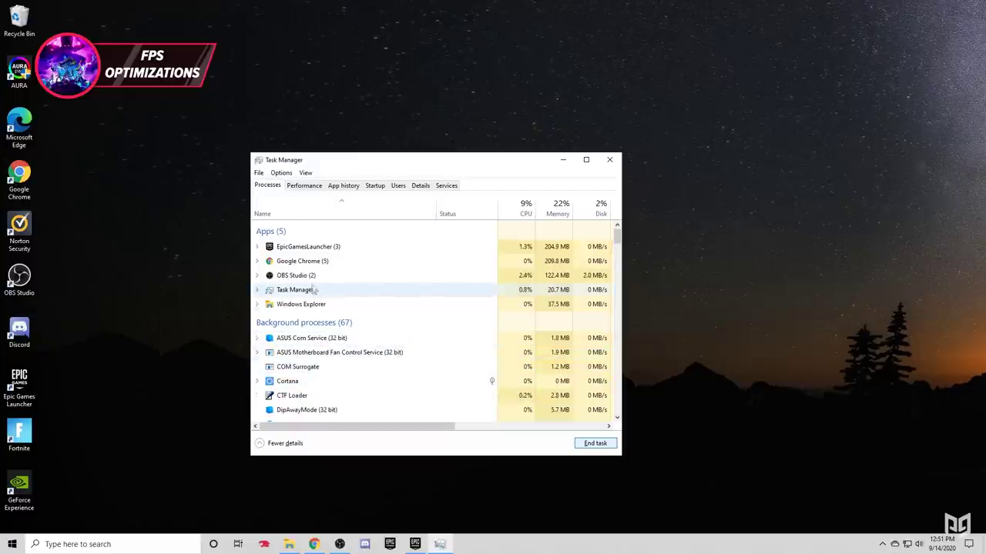
left_click(302, 248)
left_click(594, 443)
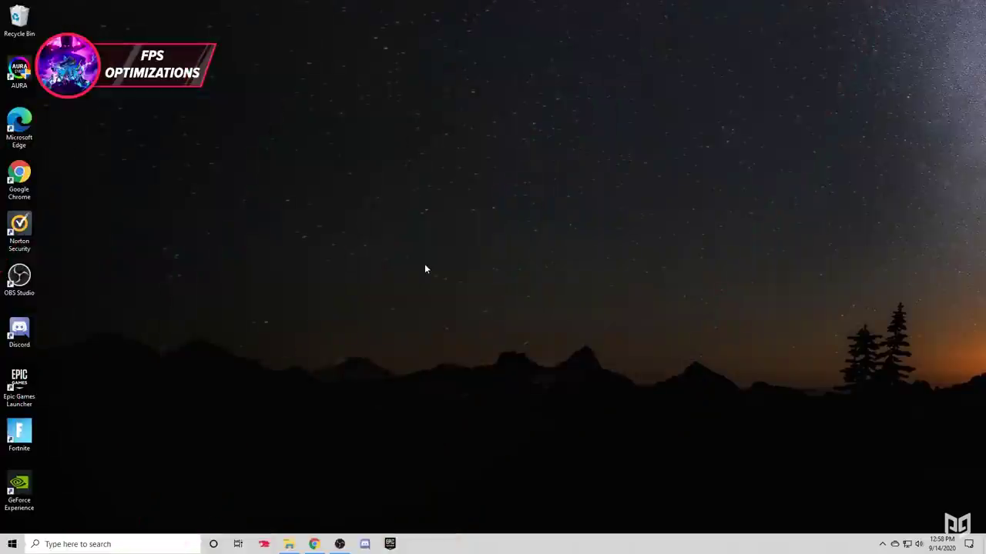
Turn on Game Mode in the Windows gaming settings and close the Settings window
left_click(13, 544)
left_click(11, 499)
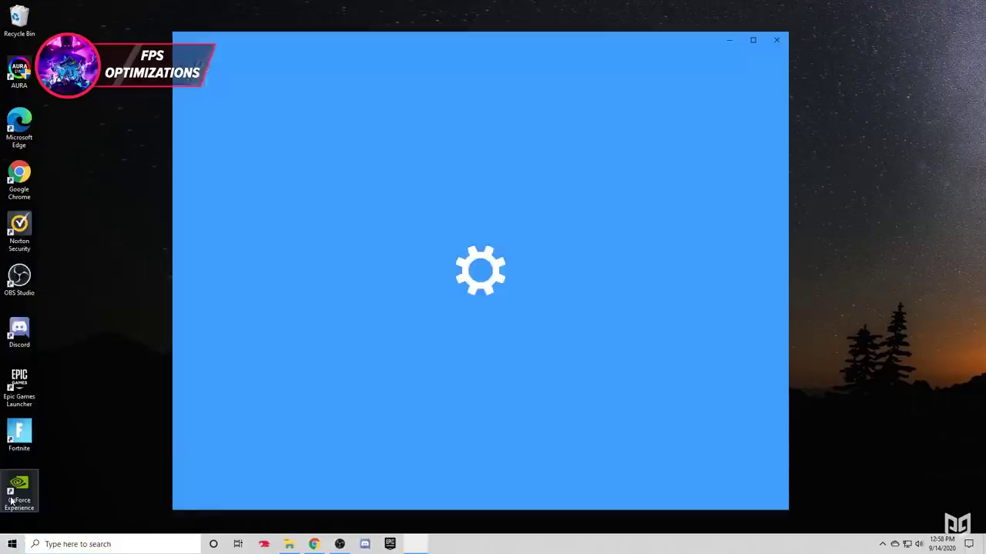
left_click(232, 199)
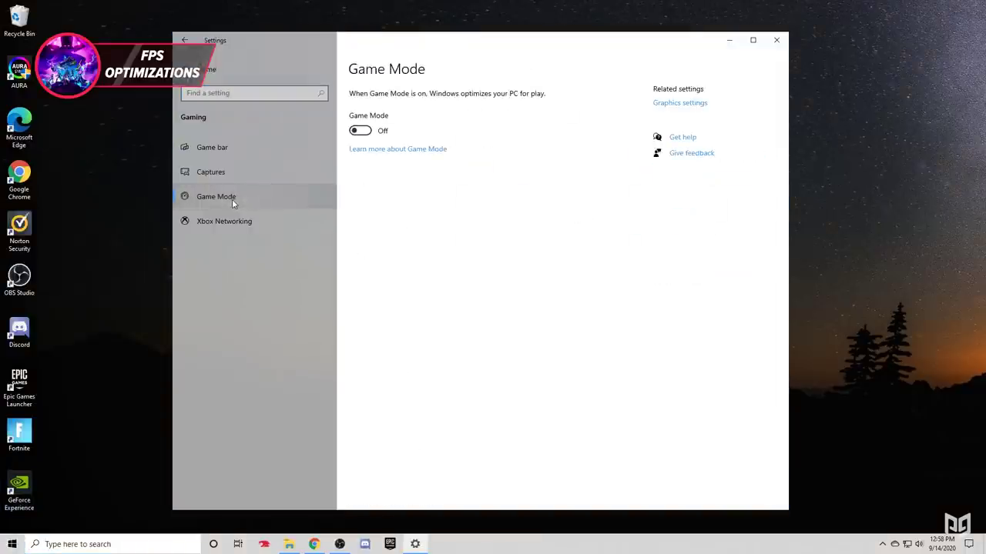
left_click(368, 131)
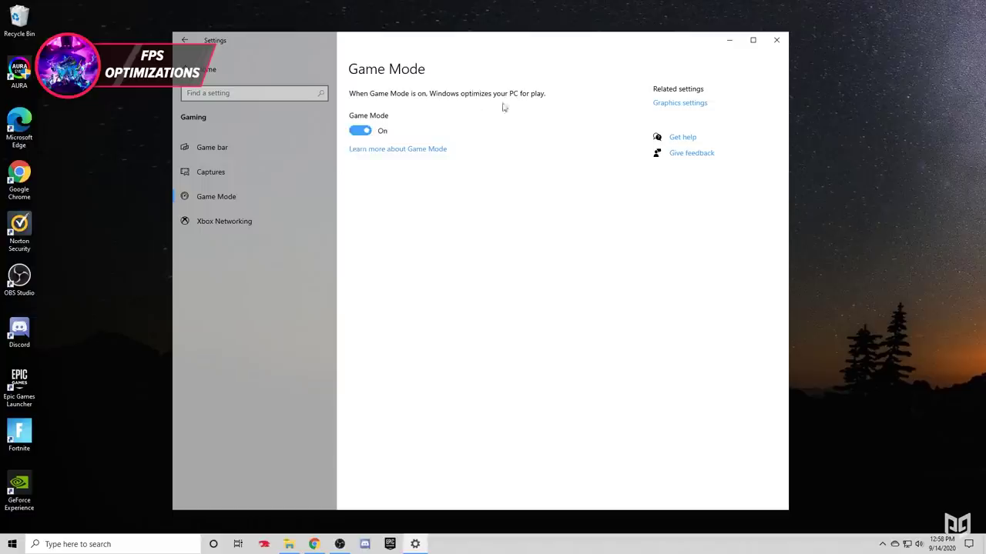
left_click(779, 42)
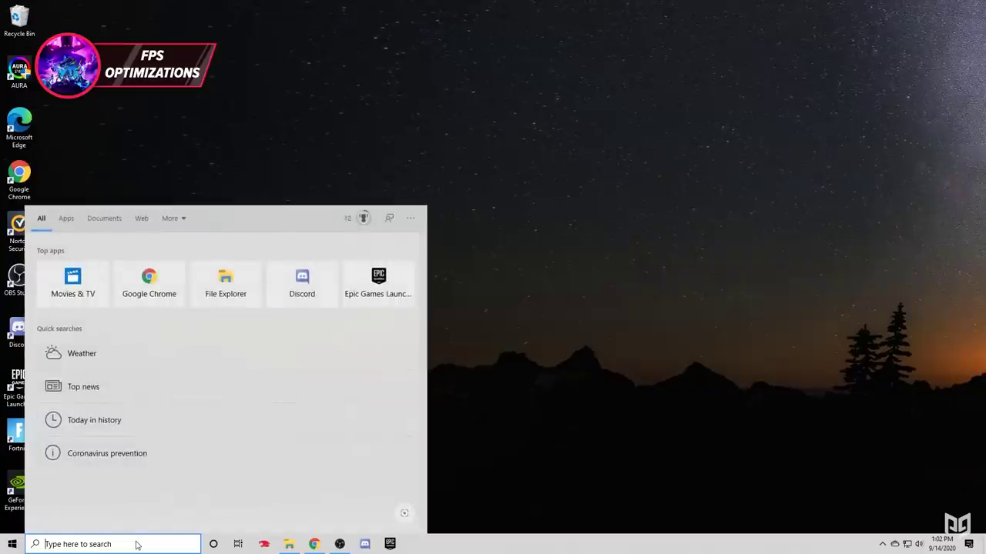
Search for "this pc", open its properties and bring up the advanced system settings near the middle of the screen
type("this pc")
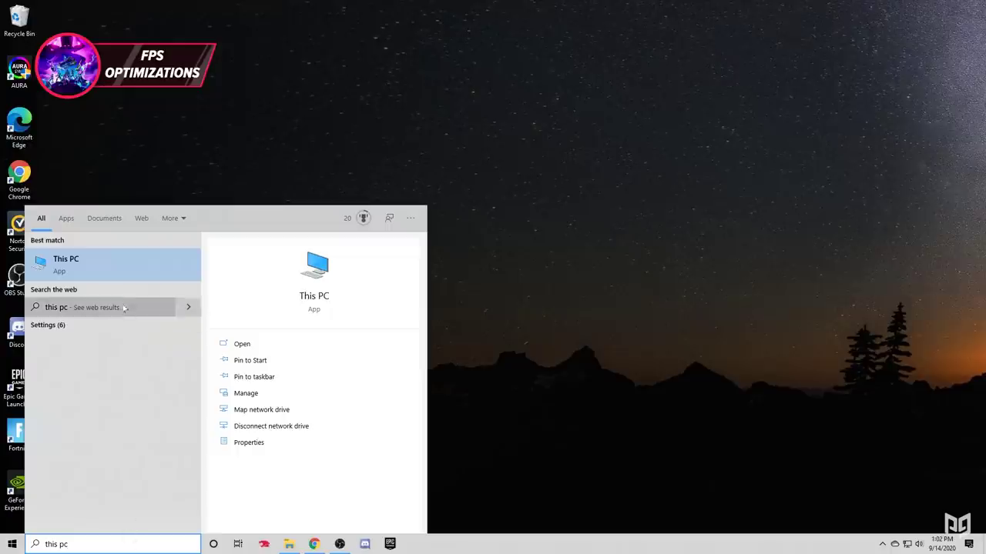
right_click(84, 268)
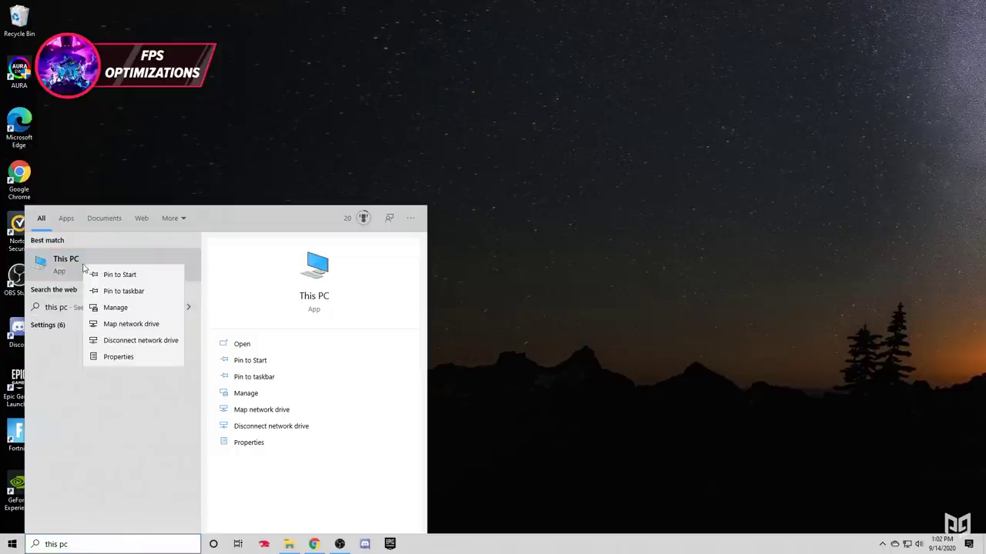
left_click(114, 357)
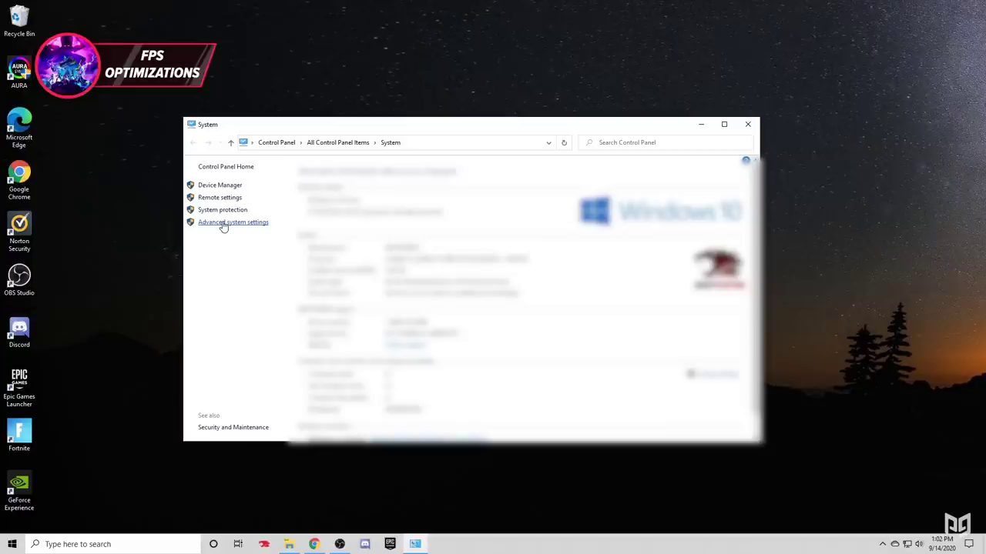
left_click(222, 222)
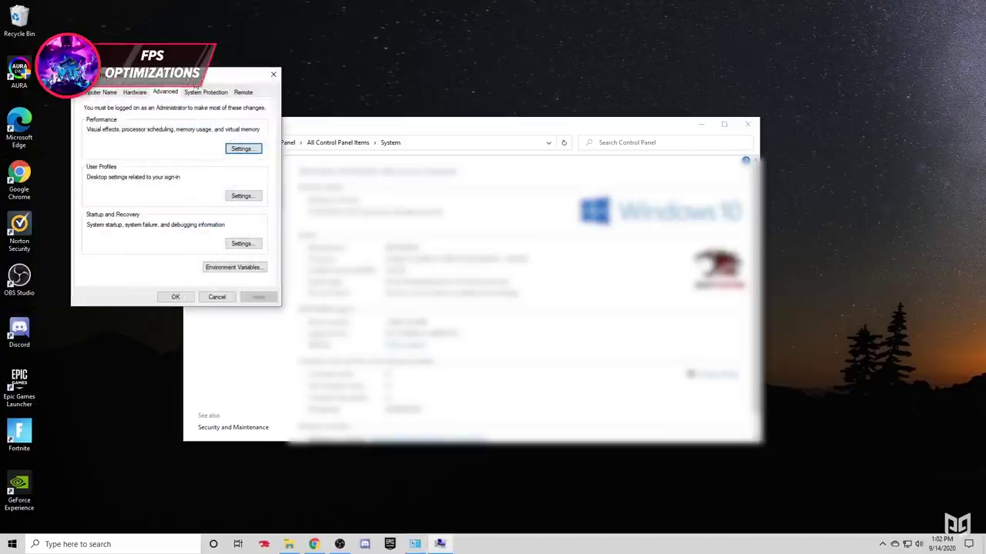
left_click_drag(194, 83, 433, 165)
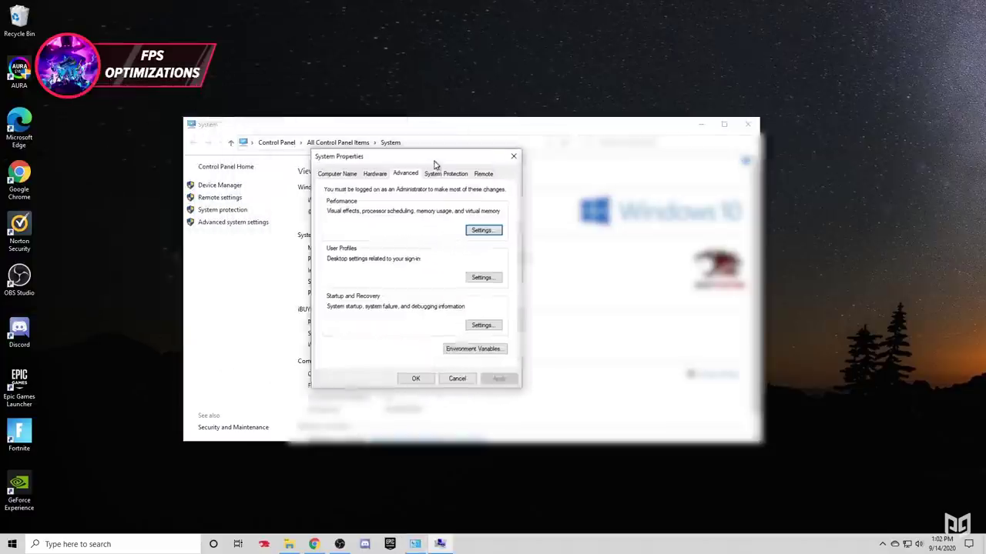
Open the performance settings and apply "Adjust for best performance" to the visual effects
left_click(483, 232)
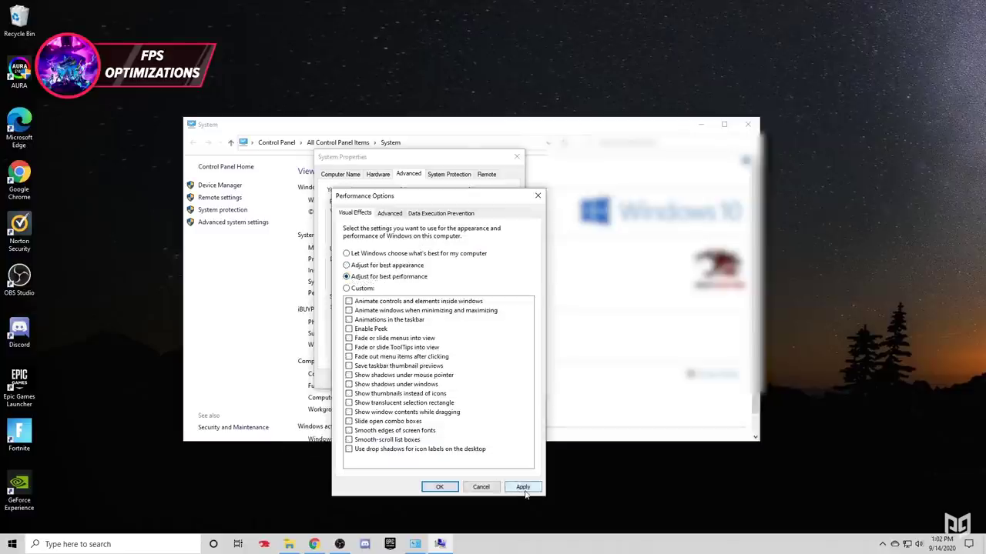
left_click(523, 489)
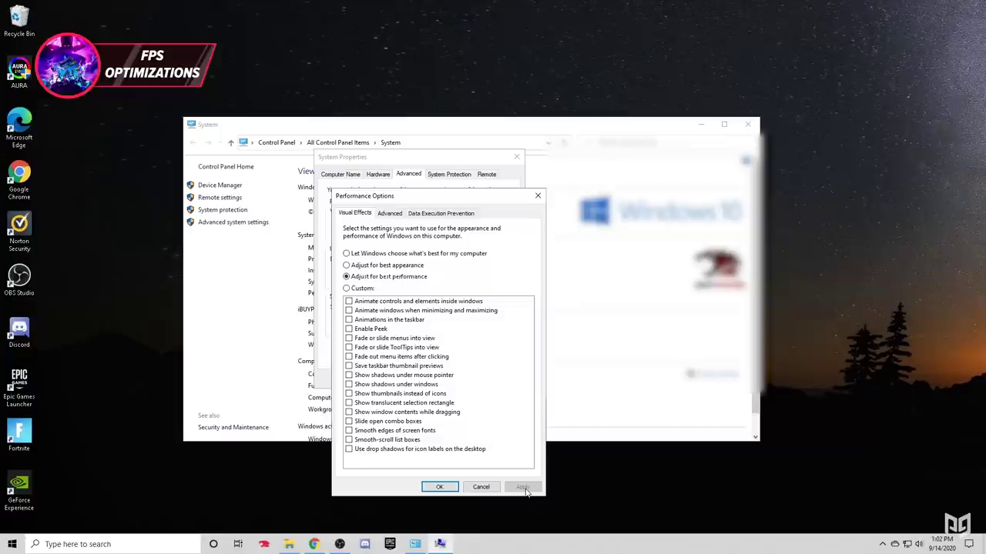
left_click(388, 255)
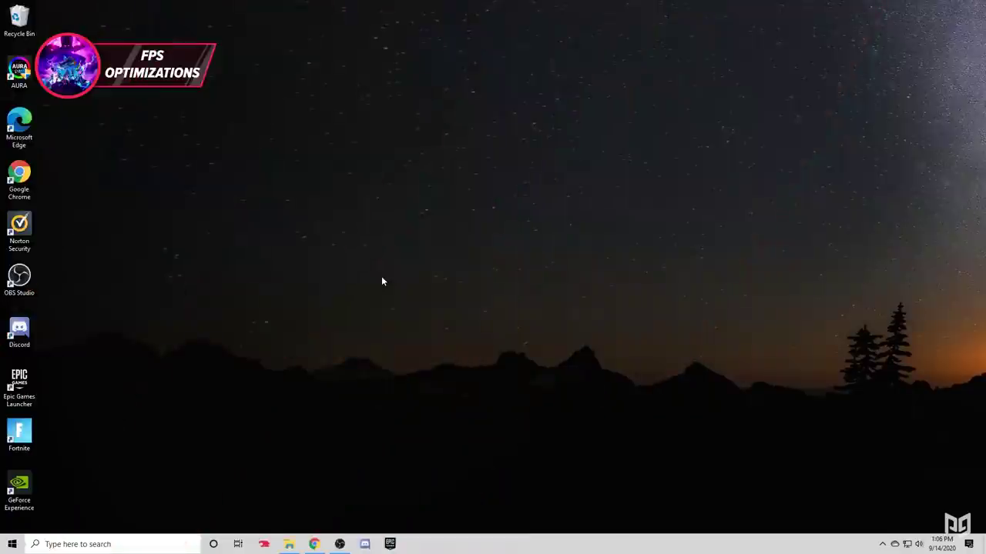
Search for "choose a power plan", open the power options and select the High performance plan
left_click(113, 544)
type("choo")
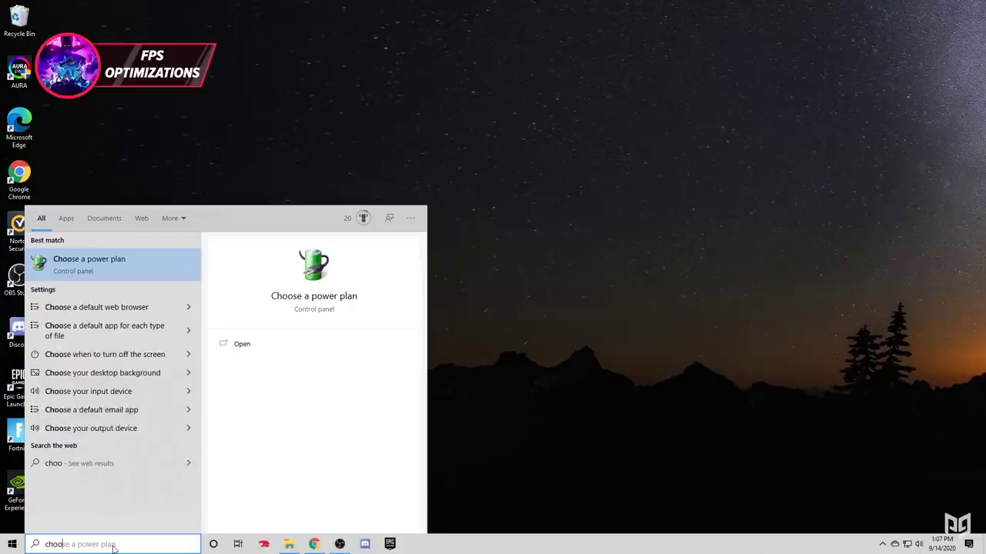
type("se a power")
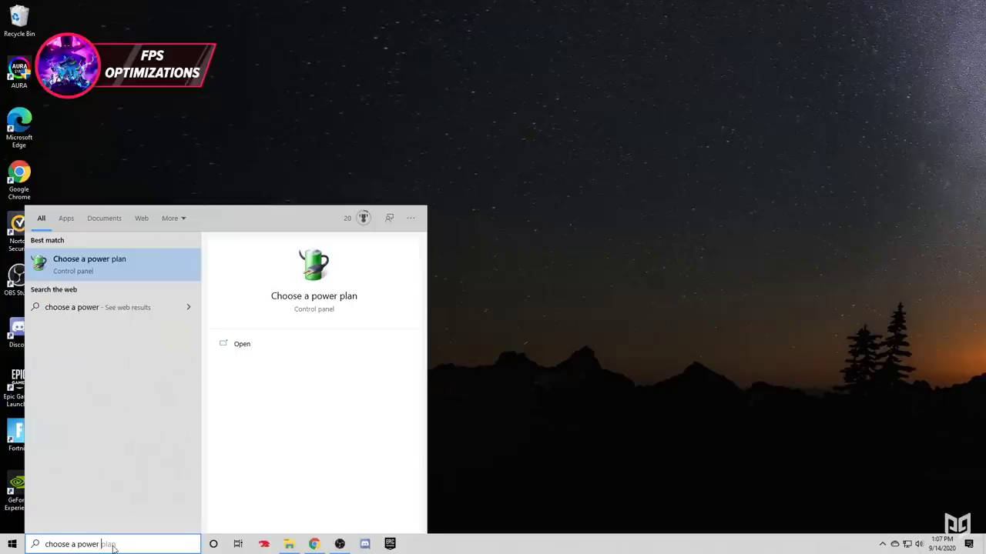
type("p")
key("Return")
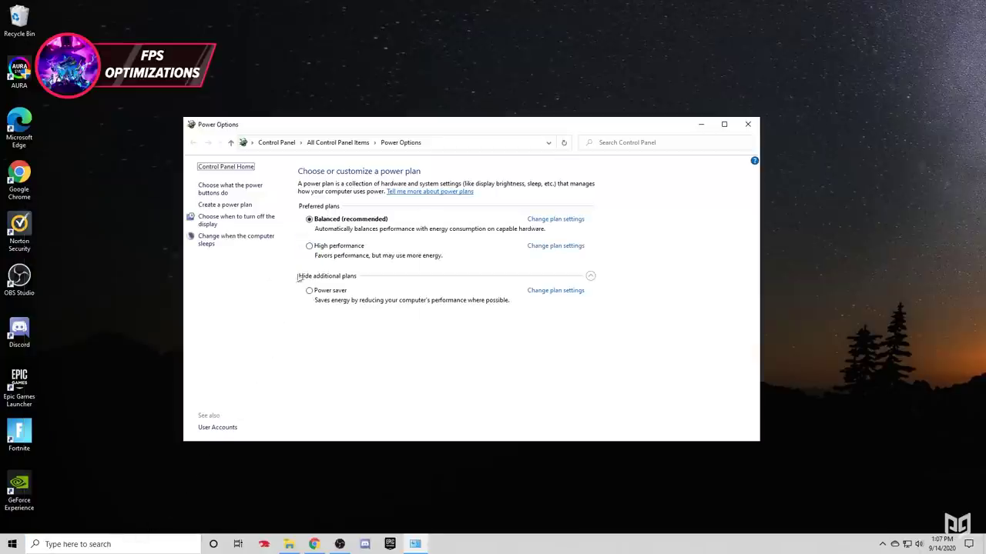
left_click(309, 246)
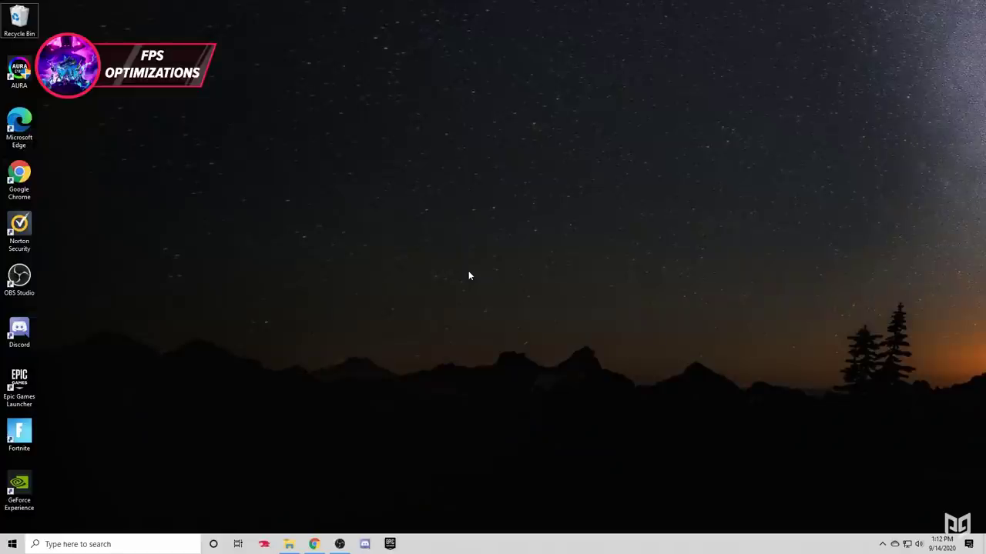
Open the Program Files folder by running "%programfiles%"
key("super+r")
type("%programfiles%")
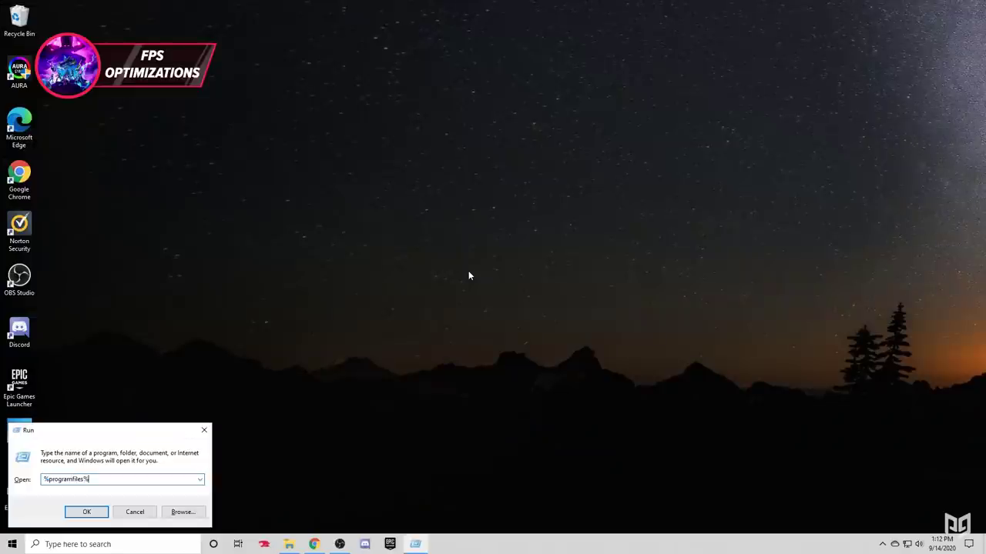
left_click(87, 512)
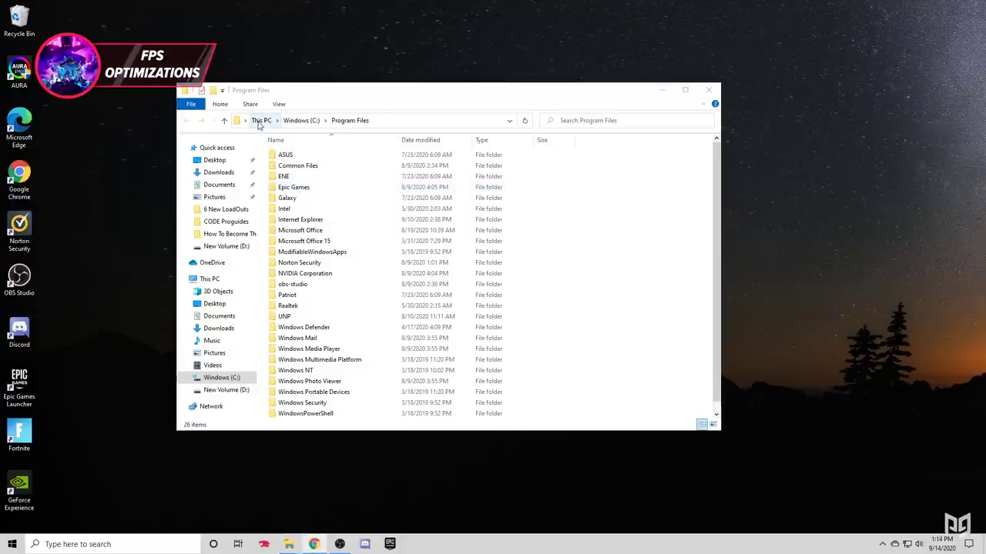
left_click(260, 121)
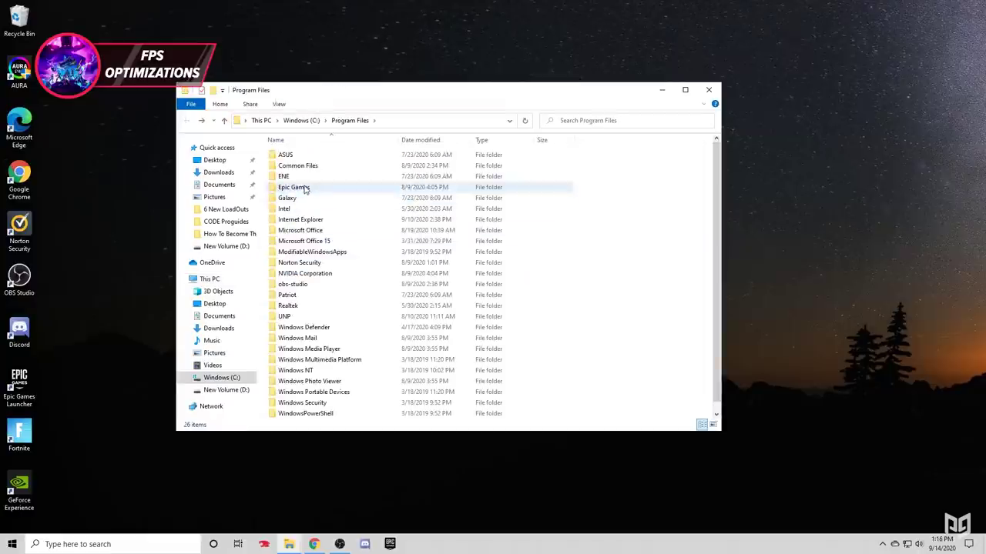
Browse from Epic Games through Fortnite, FortniteGame and Binaries into the Win64 folder
double_click(305, 189)
double_click(299, 160)
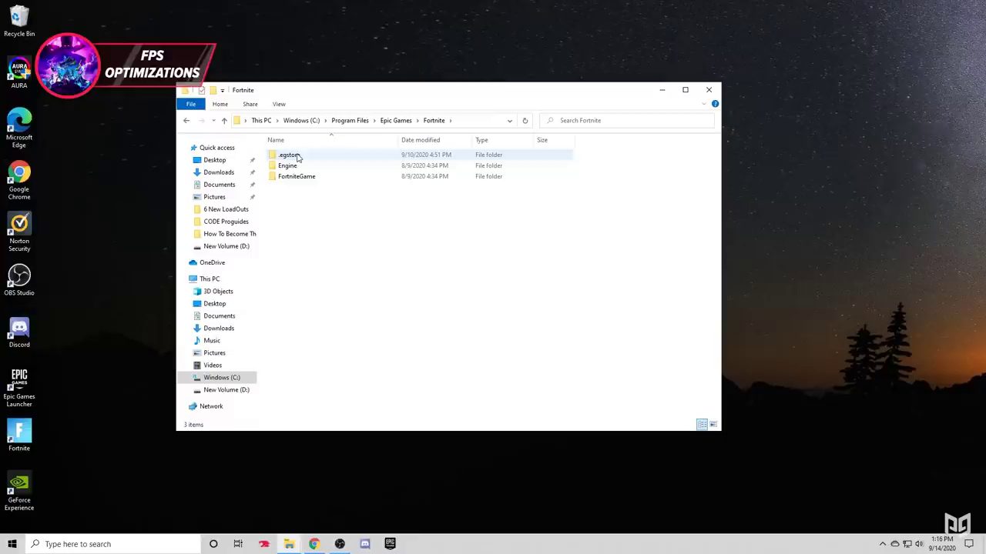
left_click(301, 178)
double_click(301, 179)
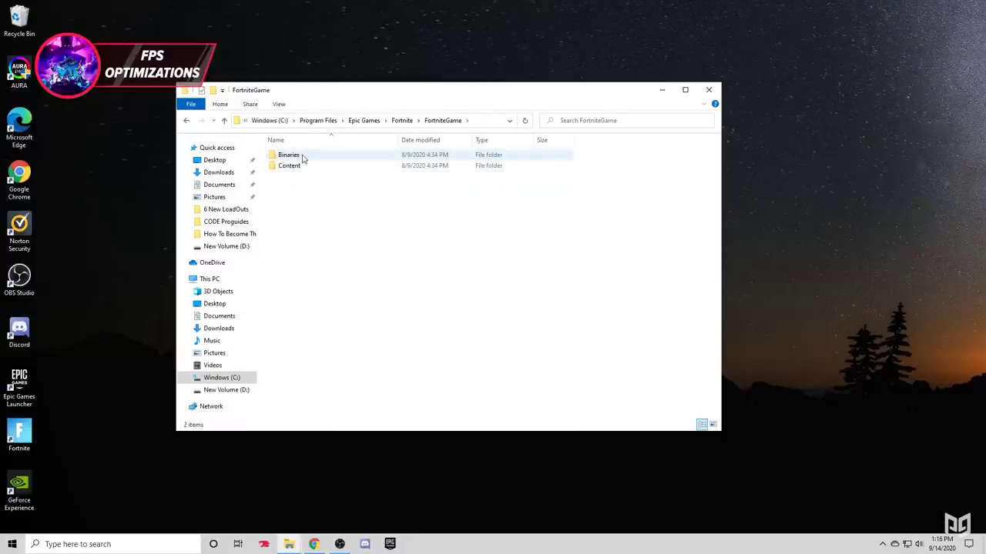
double_click(301, 159)
double_click(301, 168)
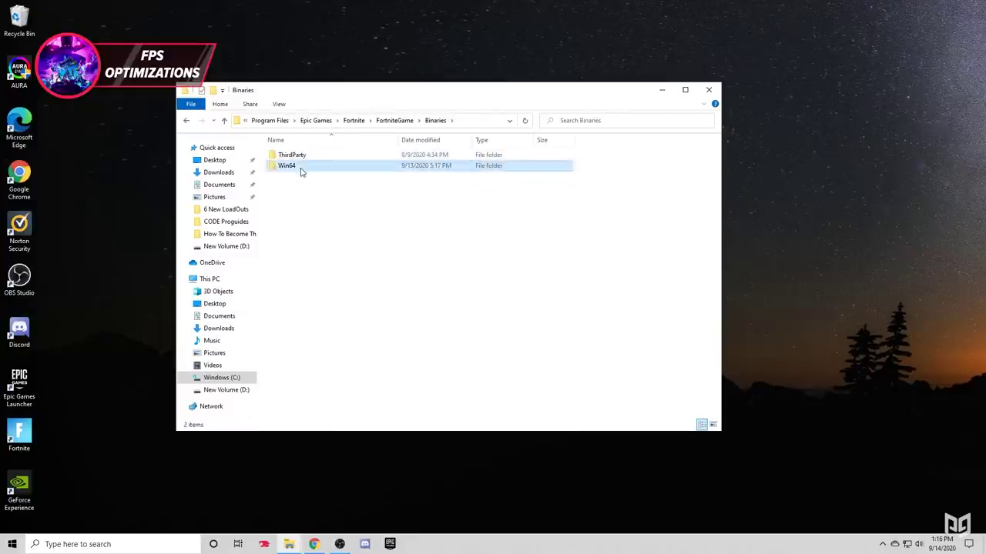
Disable fullscreen optimizations in the compatibility properties of FortniteClient-Win64-Shipping and close the folder window
scroll(335, 270, "down", 14)
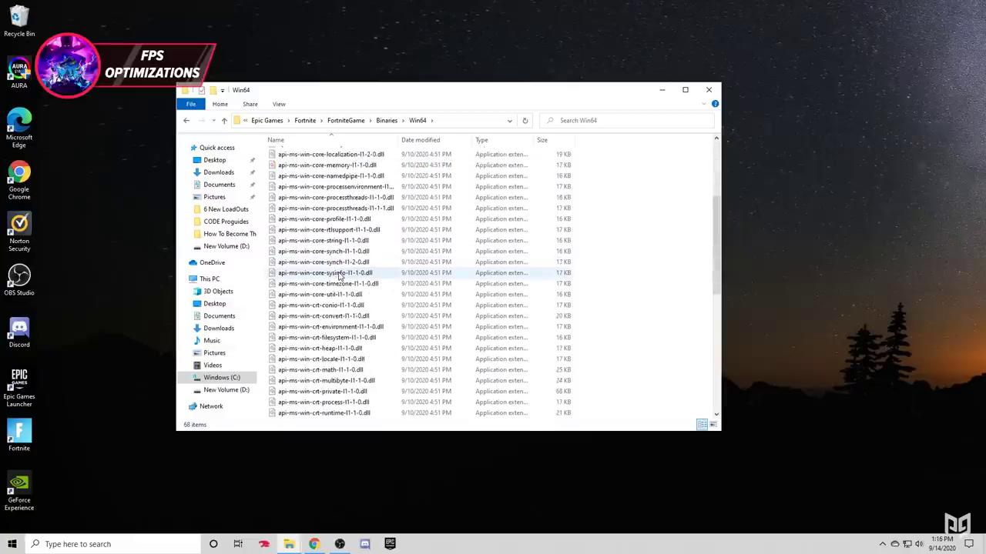
scroll(339, 278, "down", 2)
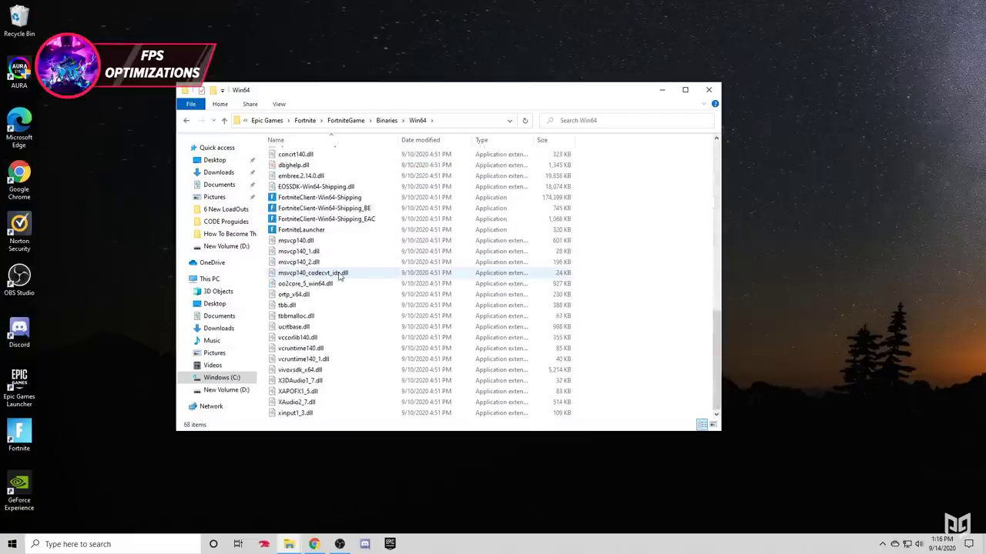
right_click(342, 198)
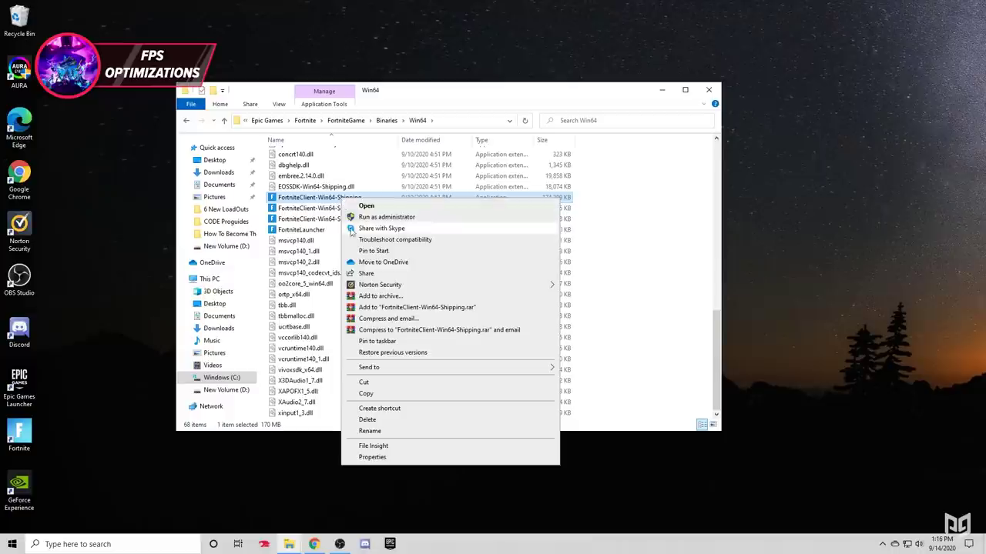
left_click(372, 457)
left_click(434, 233)
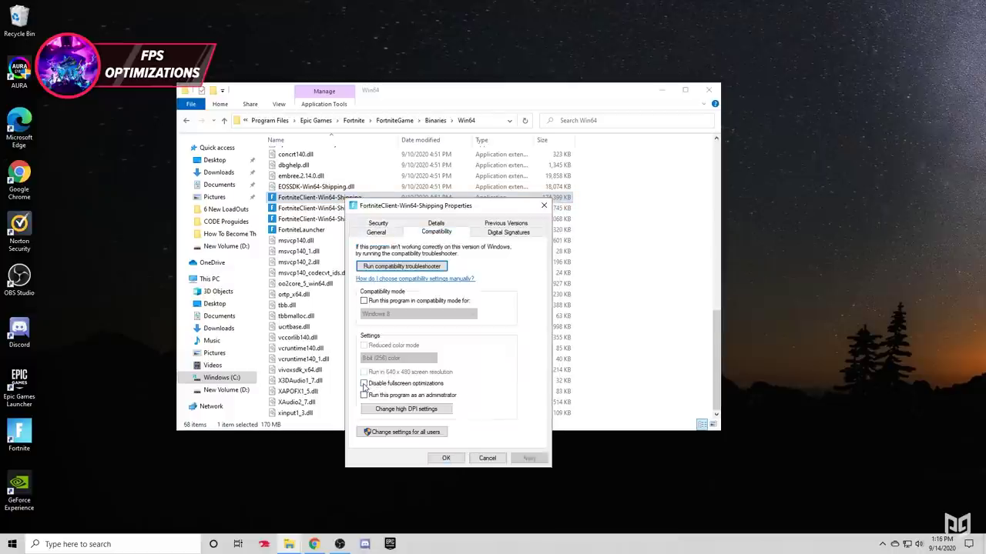
left_click(363, 384)
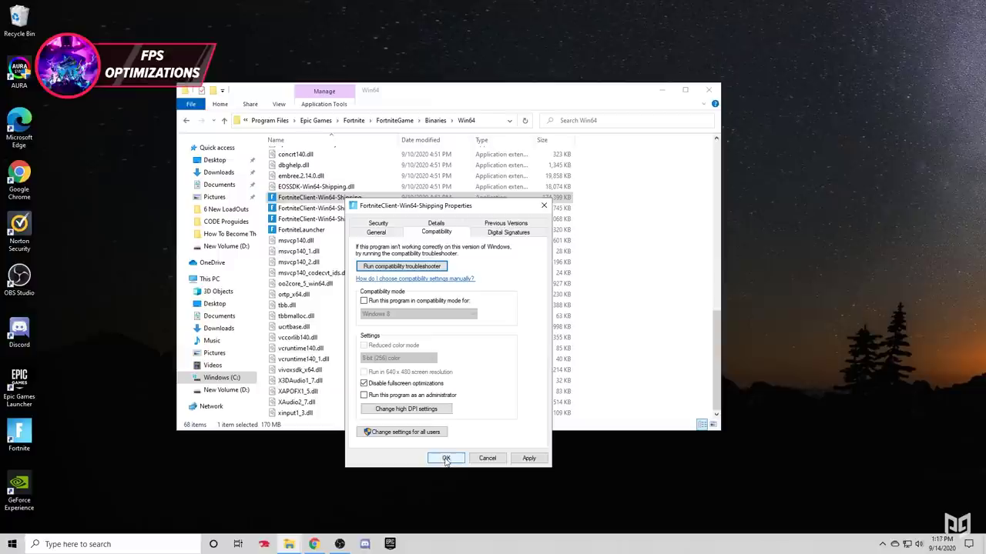
left_click(445, 458)
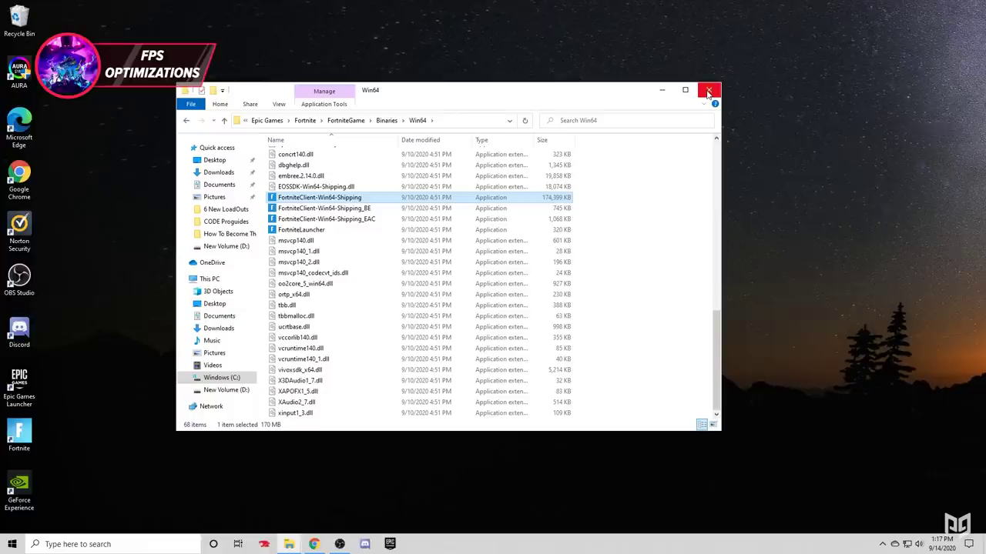
left_click(708, 92)
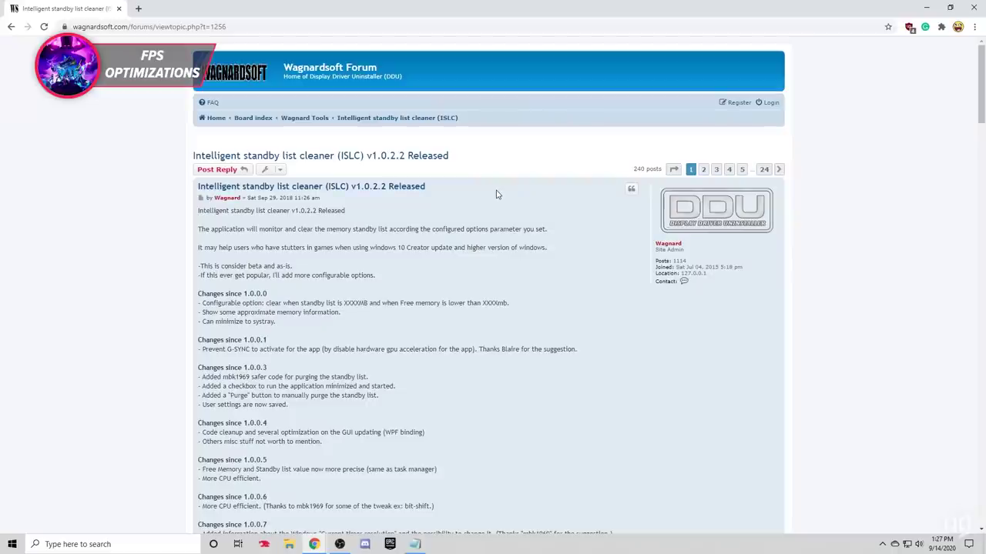
Download ISLC v1.0.2.2 from the official download link in the Wagnardsoft forum post and run the downloaded file
scroll(496, 194, "down", 15)
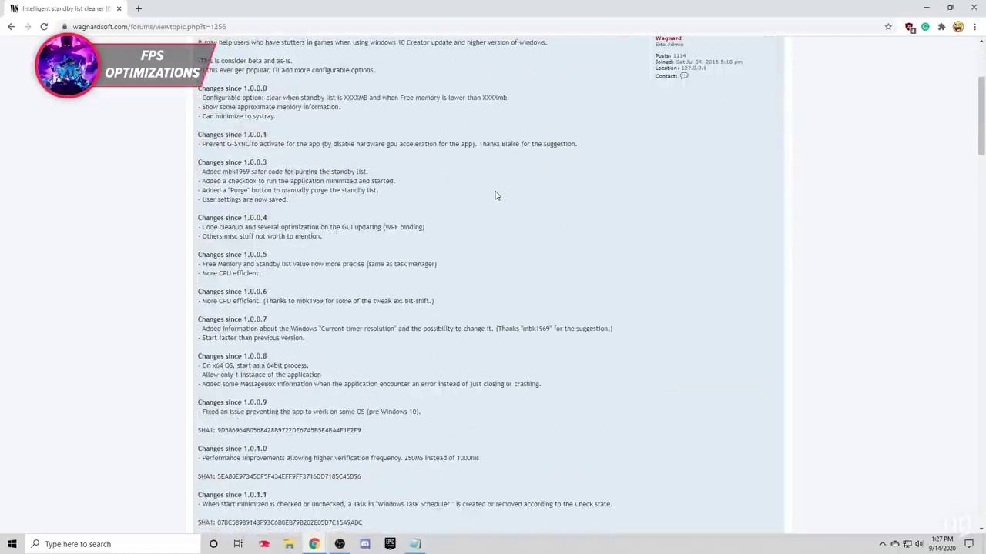
scroll(492, 197, "down", 2)
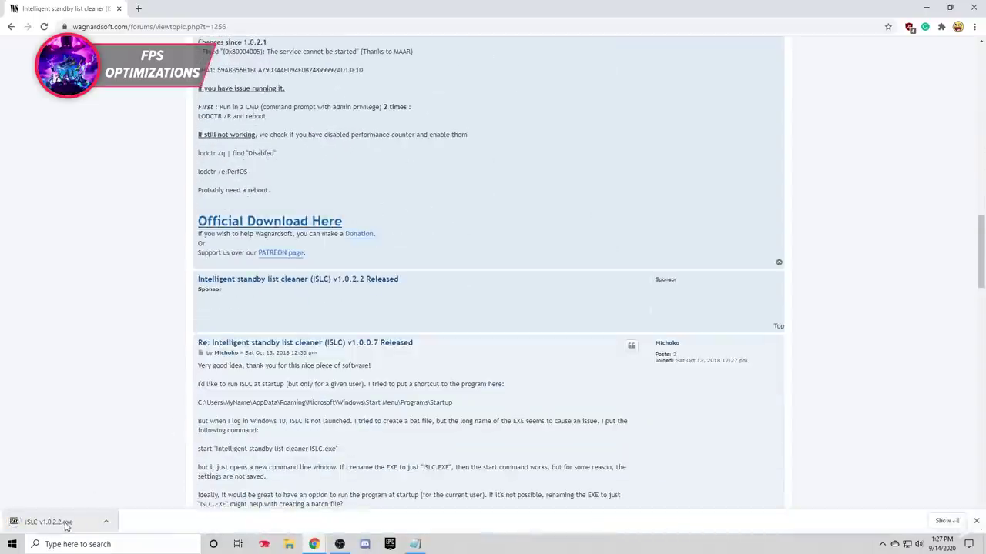
left_click(107, 498)
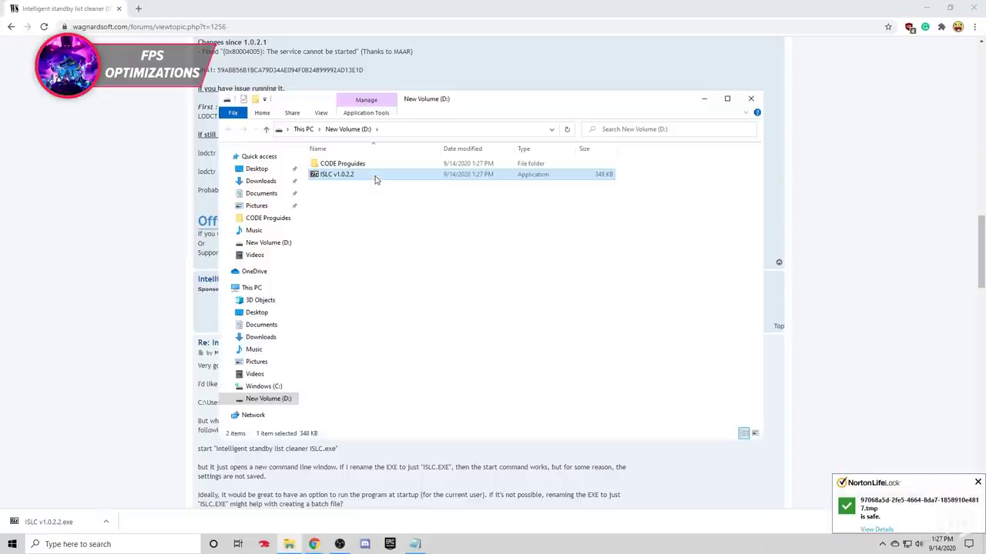
double_click(375, 179)
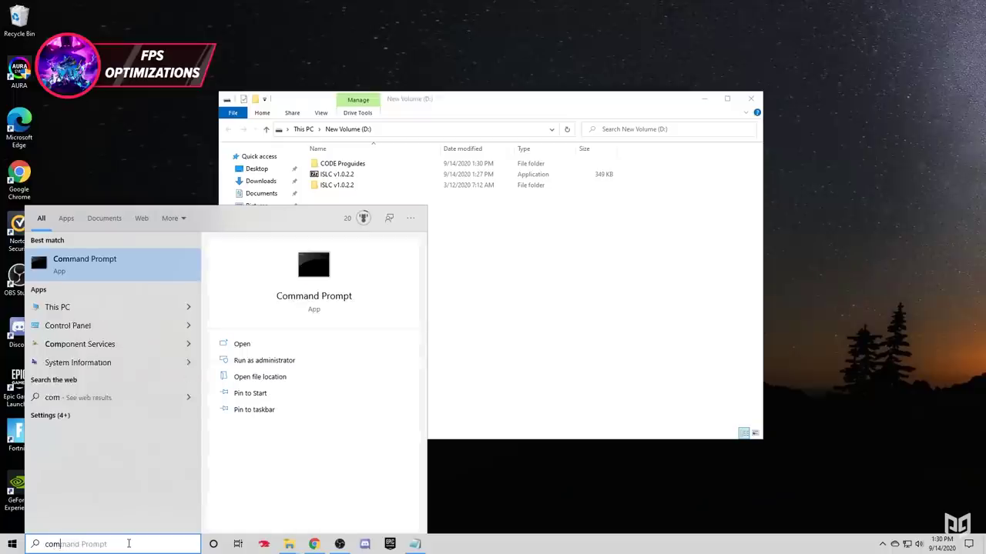
Open Command Prompt as administrator and run "bcdedit /deletevalue useplatformclock"
type("mand")
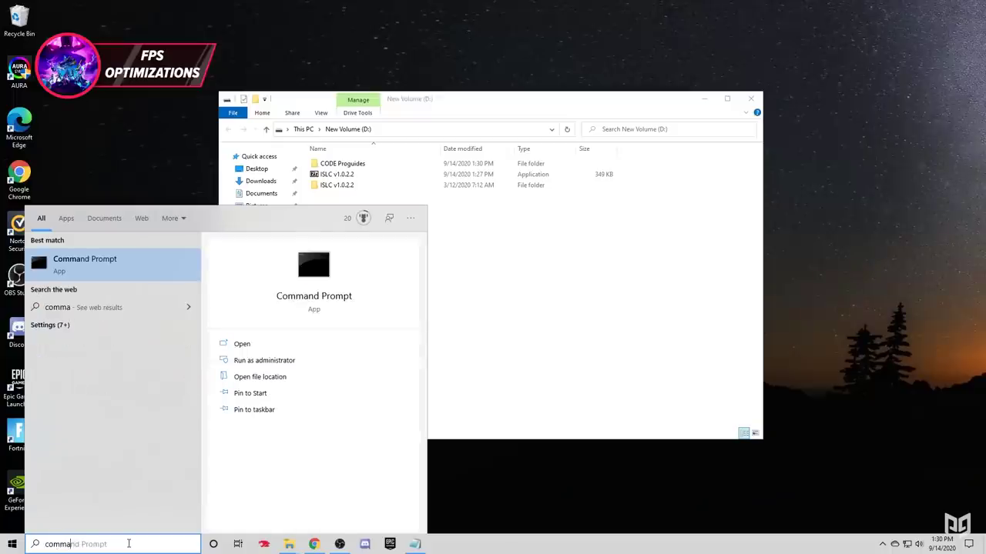
right_click(98, 262)
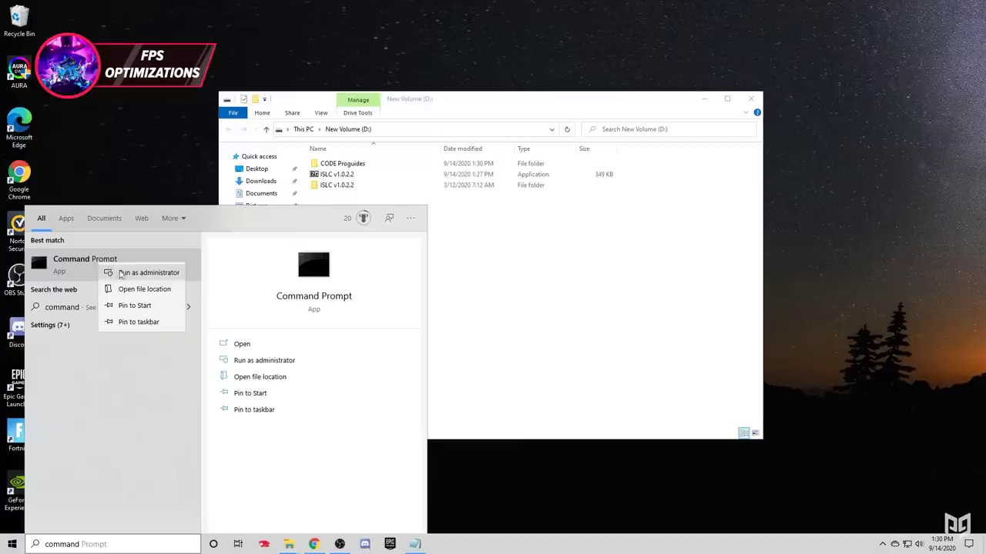
left_click(122, 273)
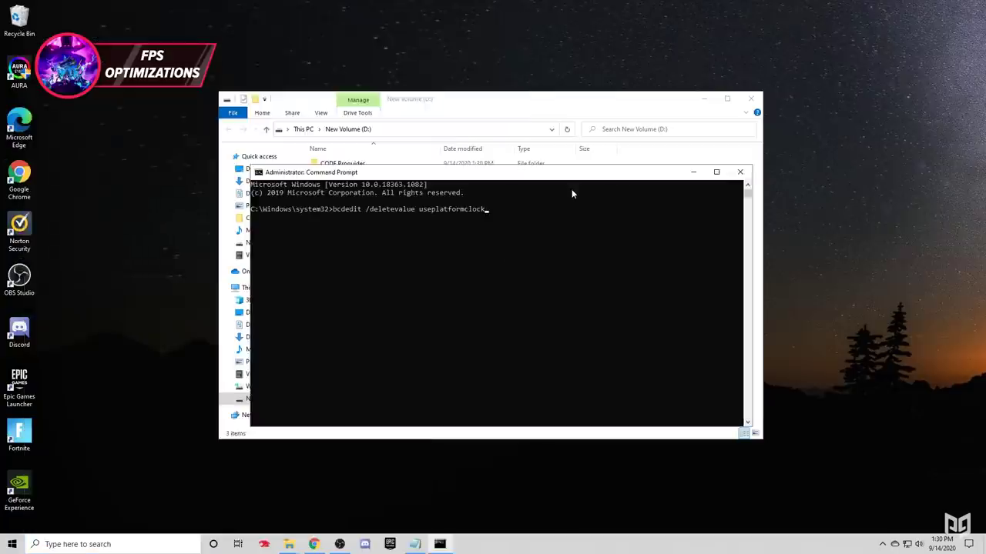
key("Return")
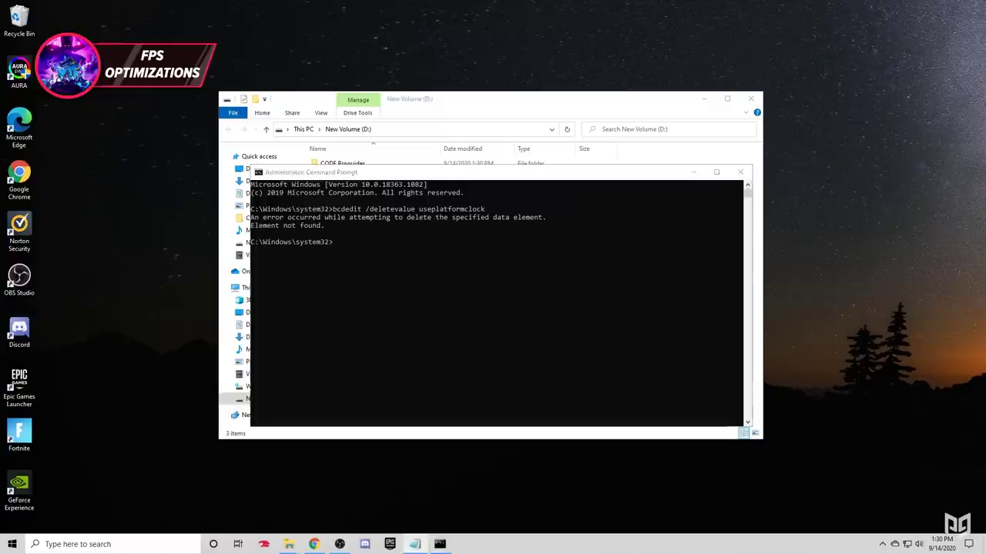
Paste and run the second command in Command Prompt and restart the computer
right_click(401, 258)
key("Return")
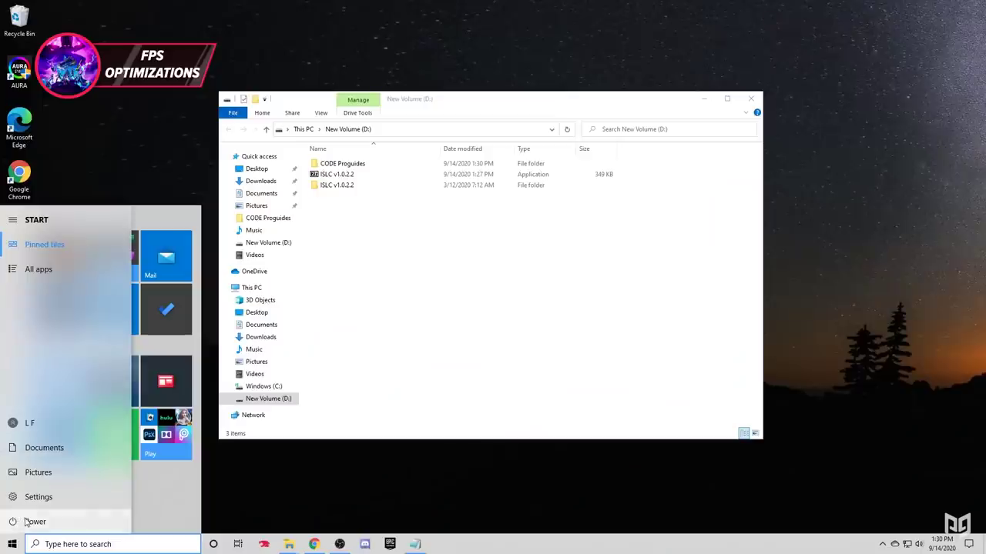
left_click(25, 523)
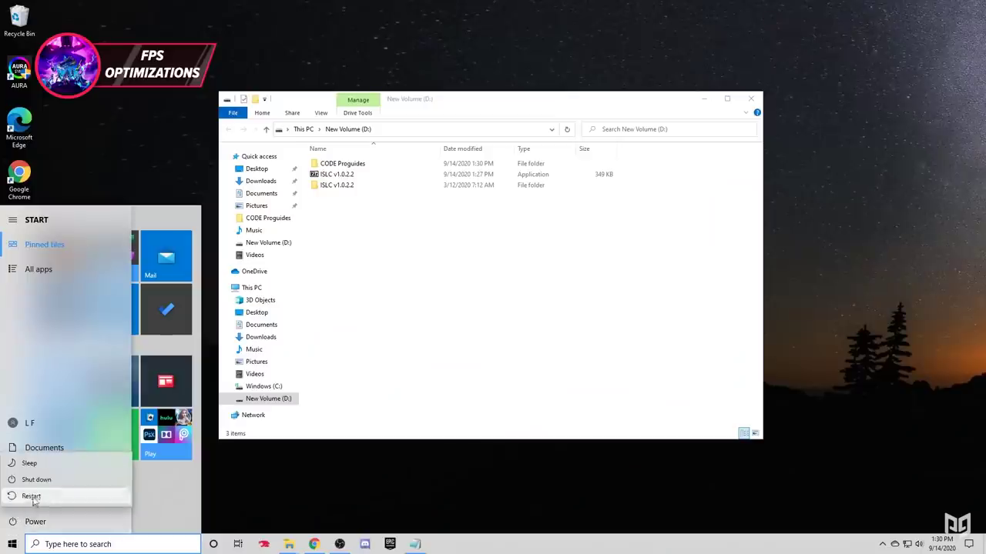
left_click(35, 500)
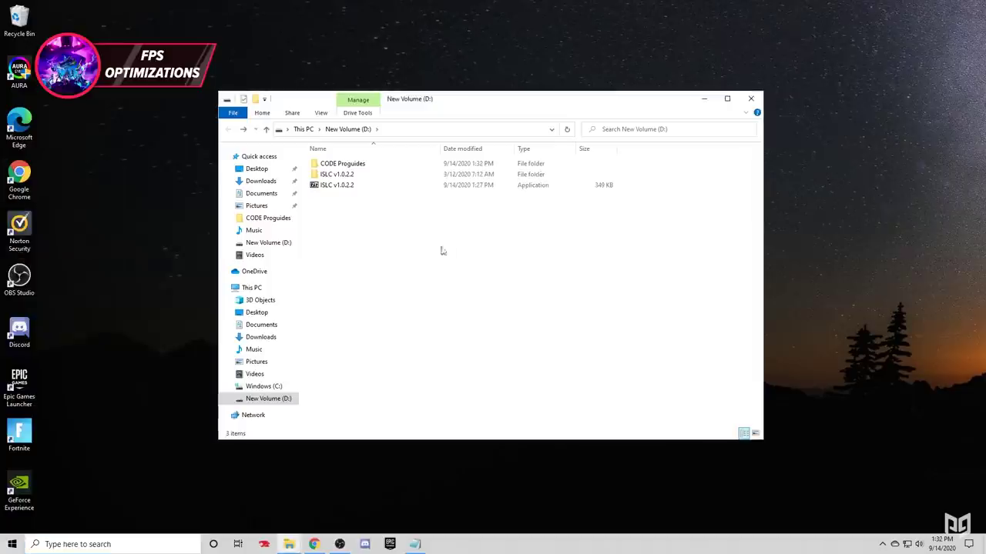
Launch Intelligent standby list cleaner from the ISLC v1.0.2.2 folder and place its window near the middle of the screen
double_click(346, 177)
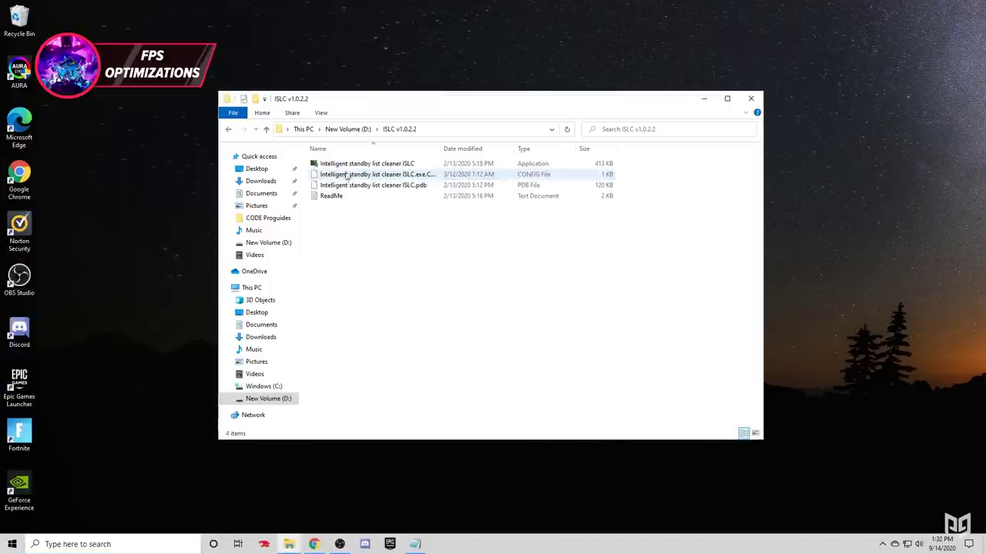
double_click(359, 164)
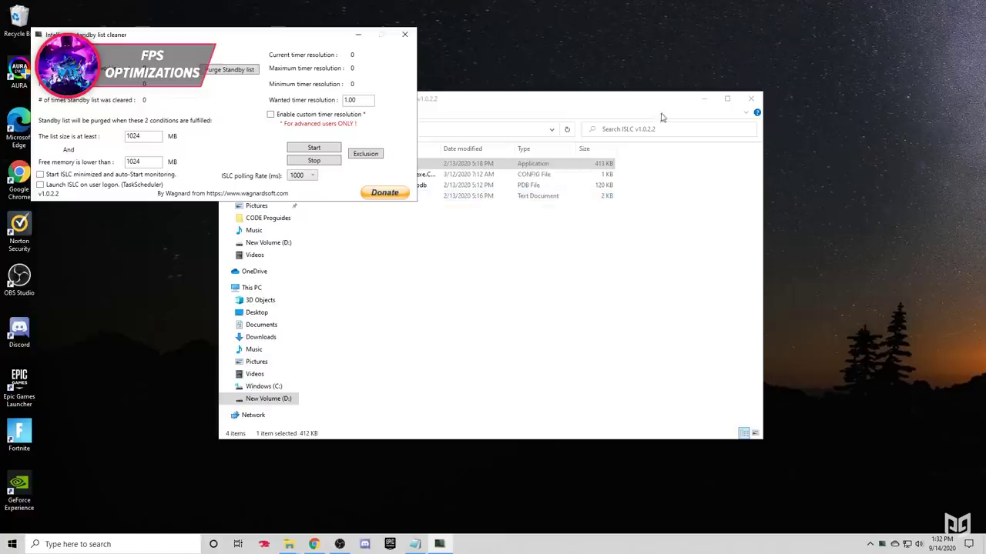
left_click(701, 101)
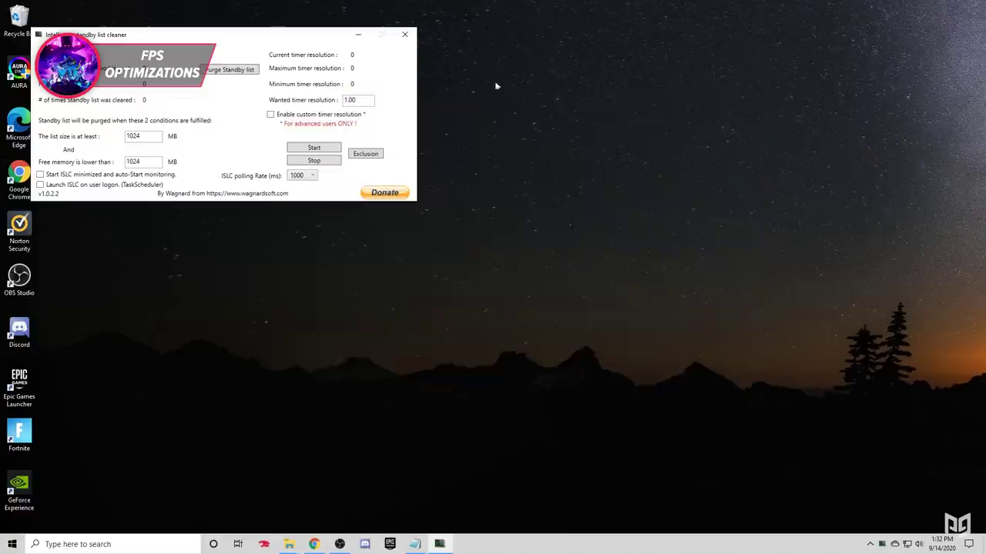
left_click_drag(327, 37, 504, 153)
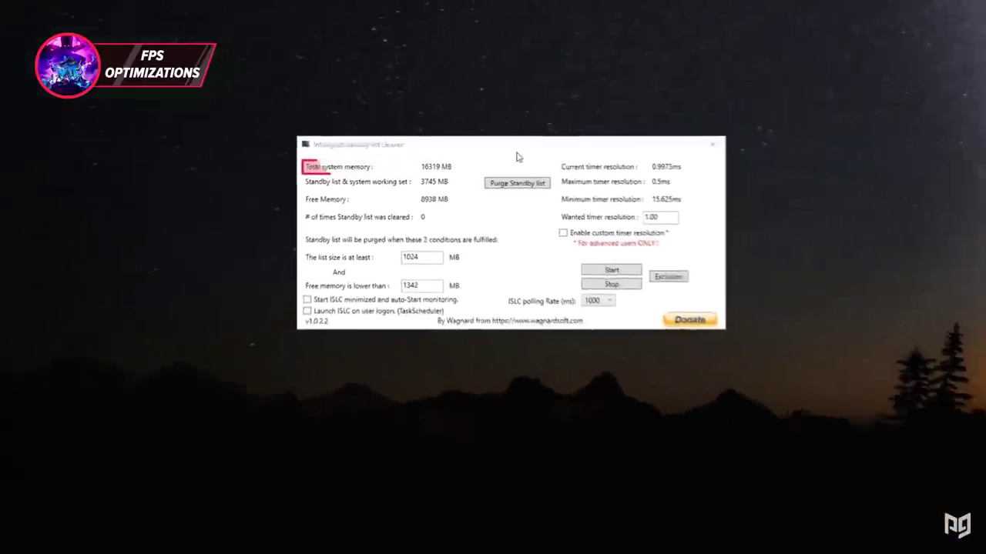
Configure the standby list cleaner with an 8000 MB free memory threshold, an enabled custom timer resolution of 0.50 and a 1000 ms polling rate
double_click(405, 287)
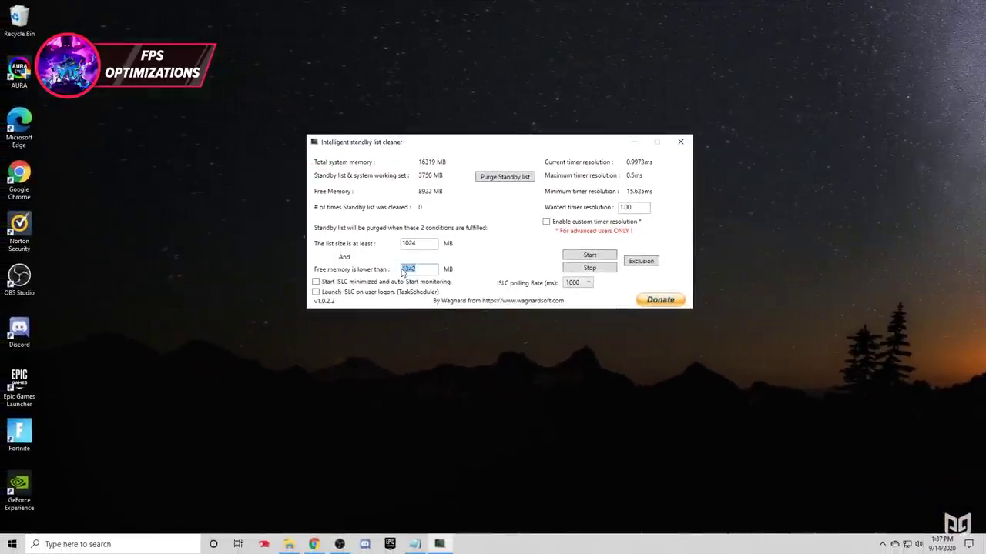
type("8000")
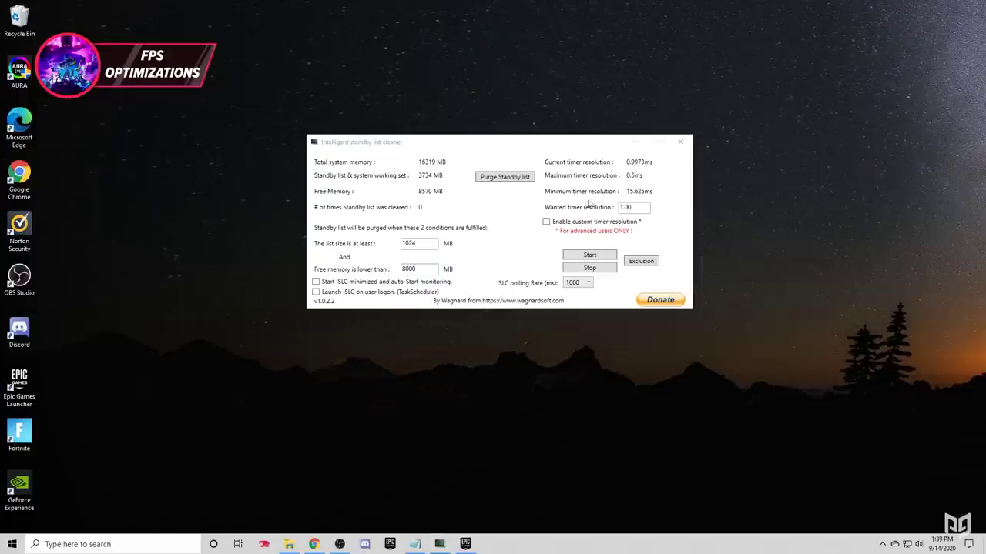
left_click_drag(639, 206, 616, 215)
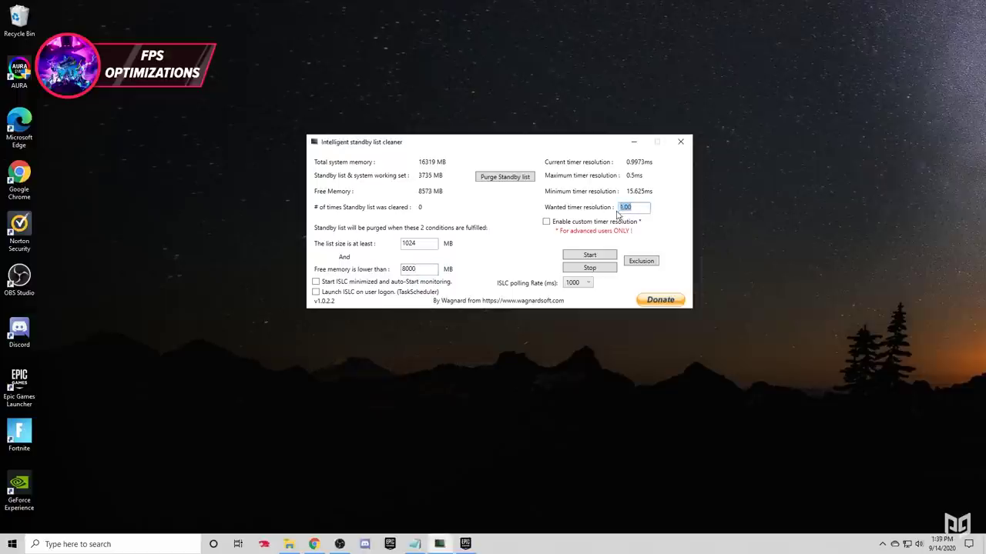
type("0")
key("BackSpace")
left_click(582, 284)
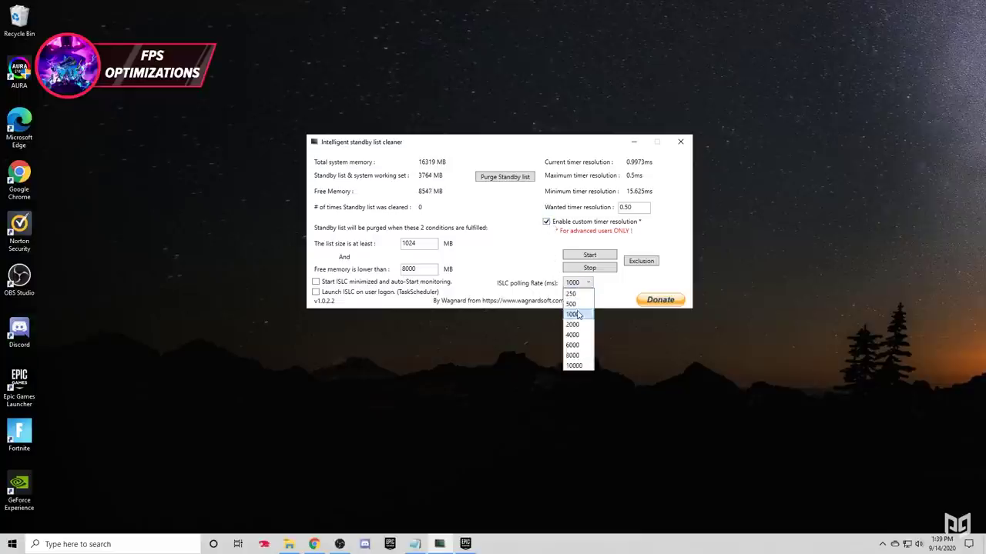
left_click(578, 315)
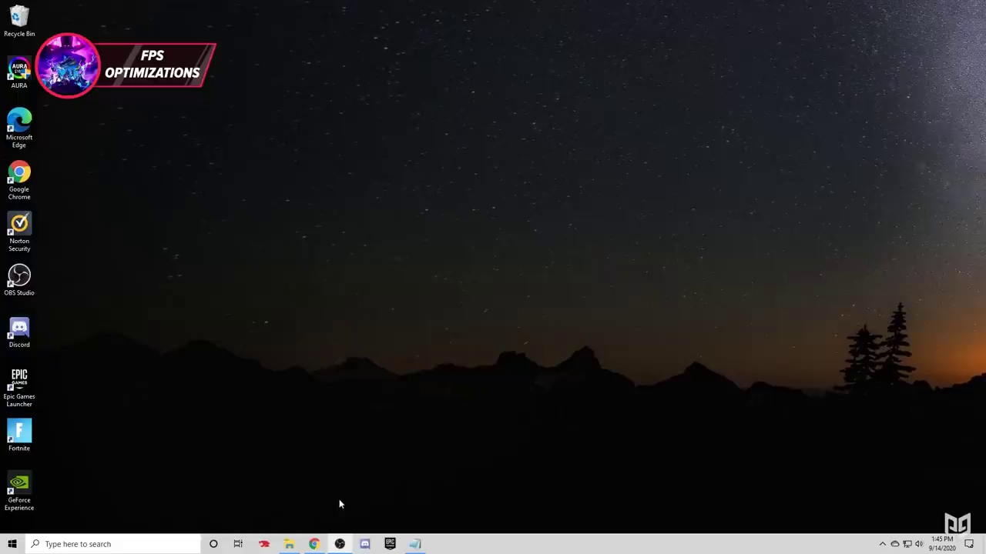
Bring up the standby list cleaner running in the system tray
left_click(882, 544)
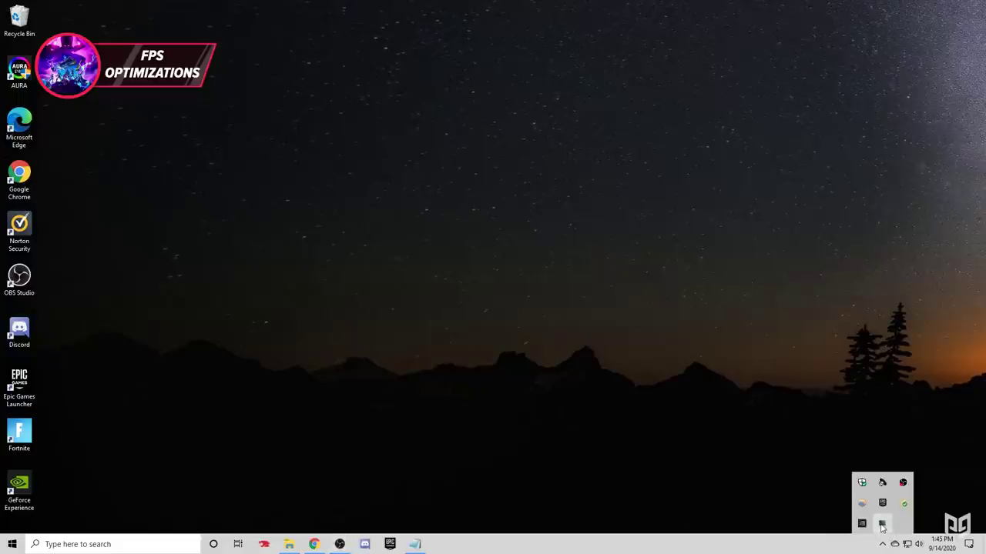
left_click(881, 524)
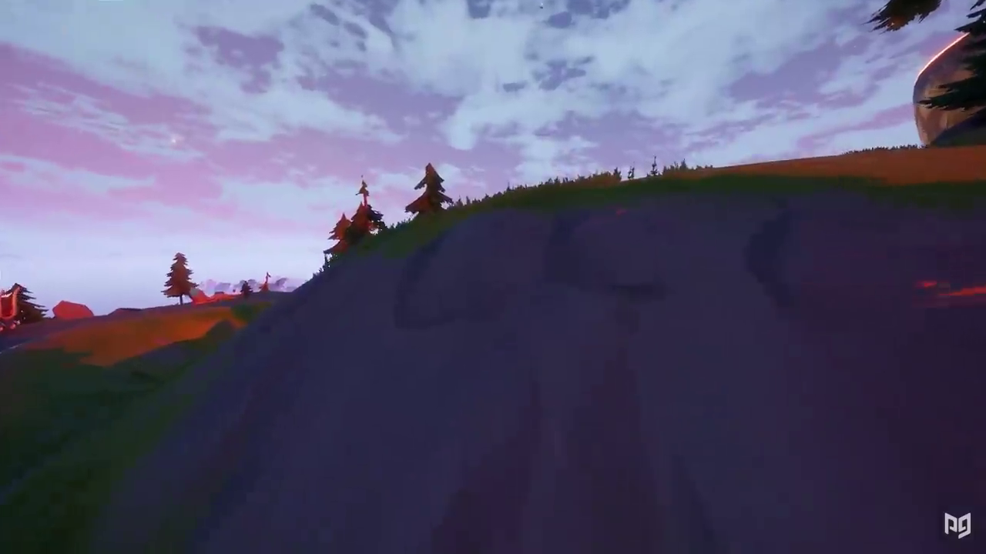